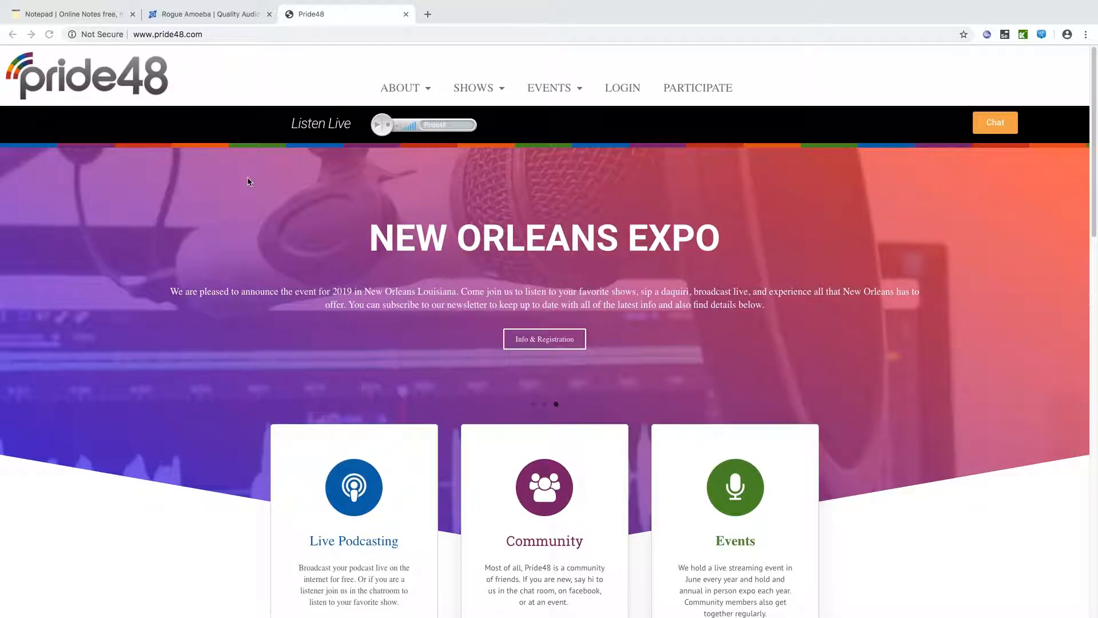
Go through the Rogue Amoeba store to the Purchase Audio Hijack page listing the $59 licence key
left_click(221, 19)
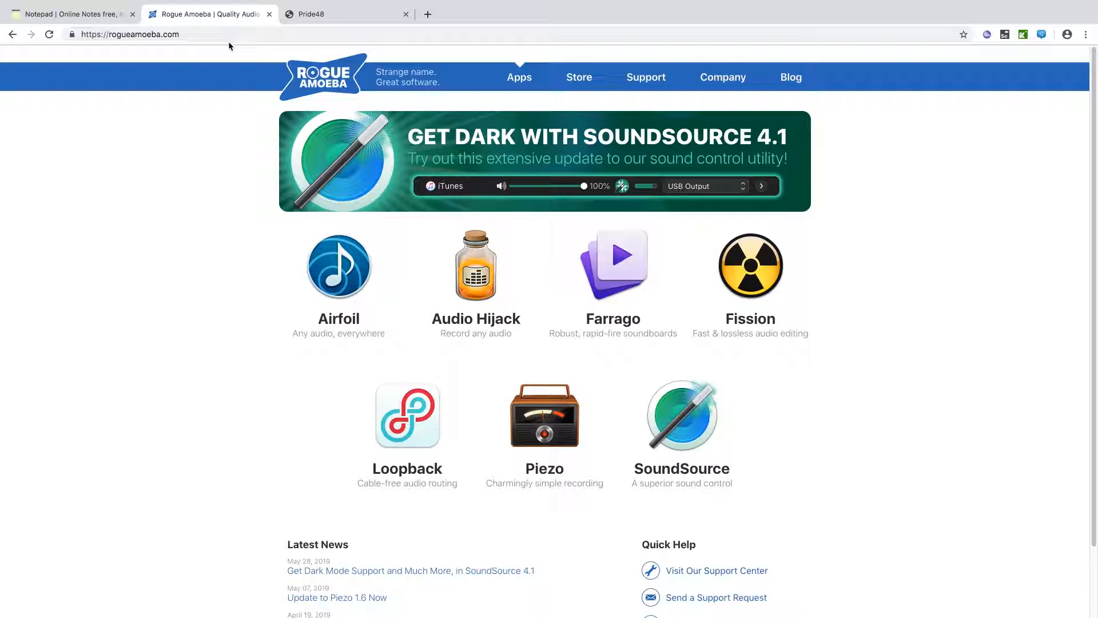
left_click(569, 80)
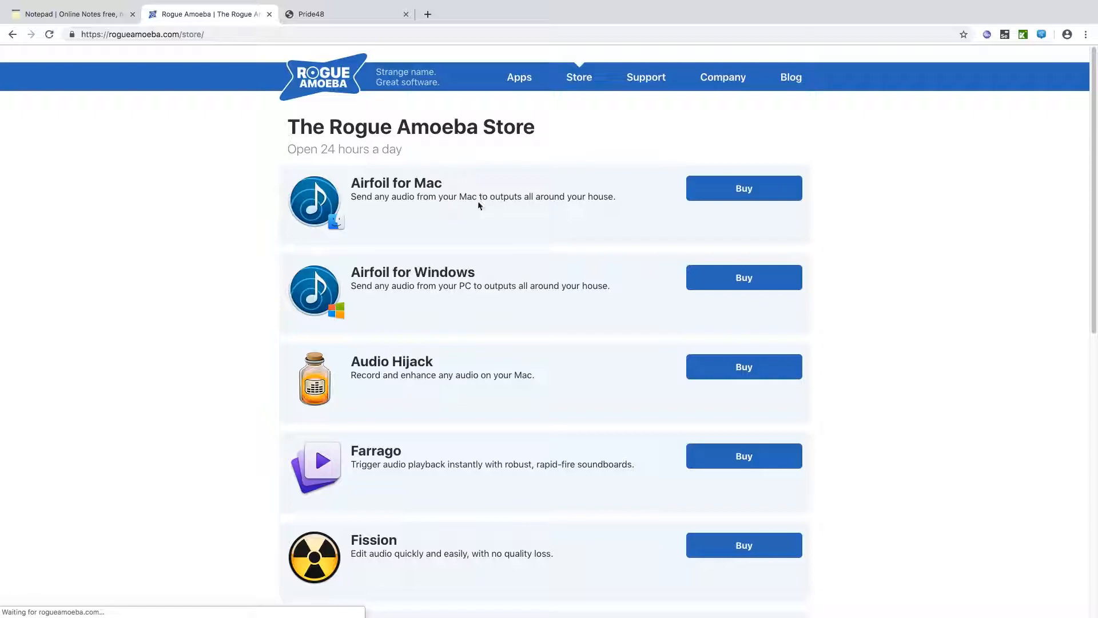
left_click(702, 365)
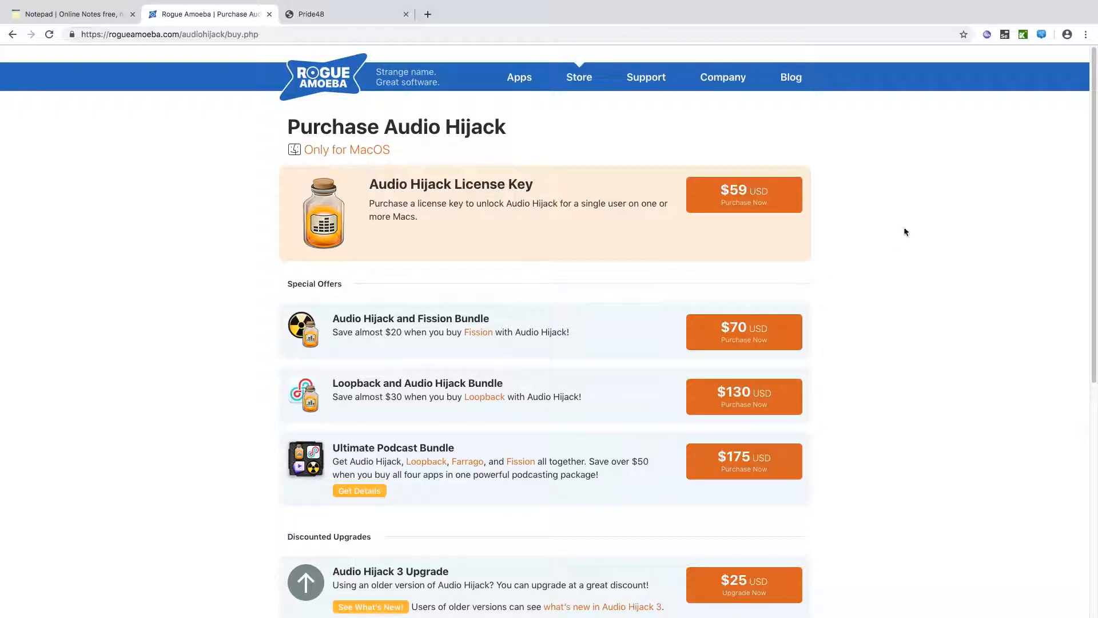
Scroll the purchase page down to the Discounted Upgrades, ebook and free Test Drive offers
scroll(1087, 220, "down", 5)
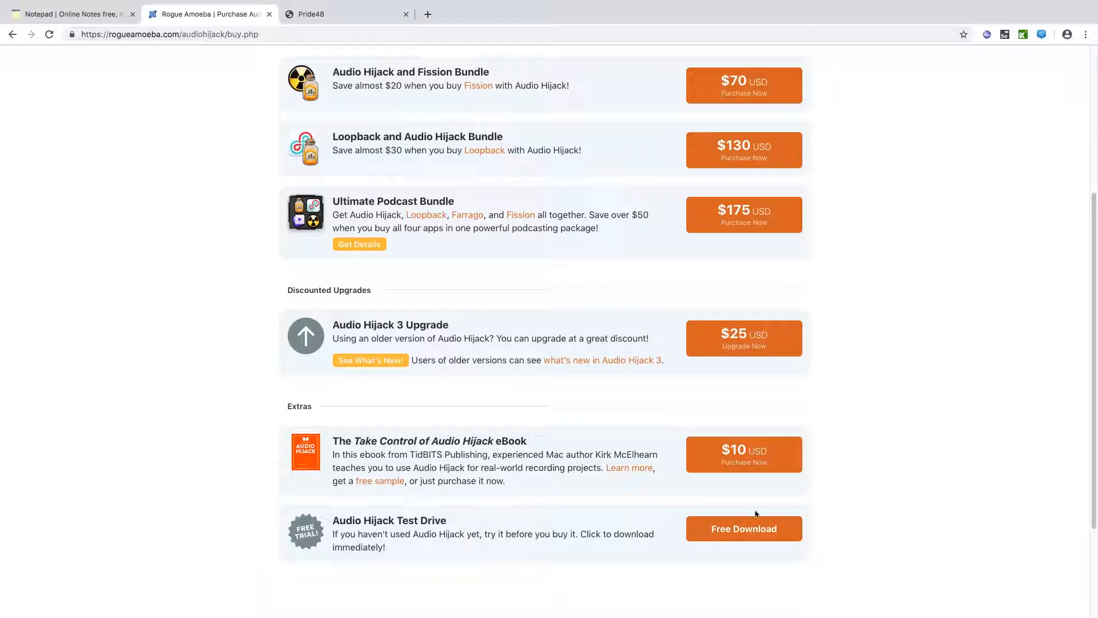
mouse_move(667, 609)
Show the server-details note in a windowed browser and launch Audio Hijack via Spotlight 'au'
left_click(91, 19)
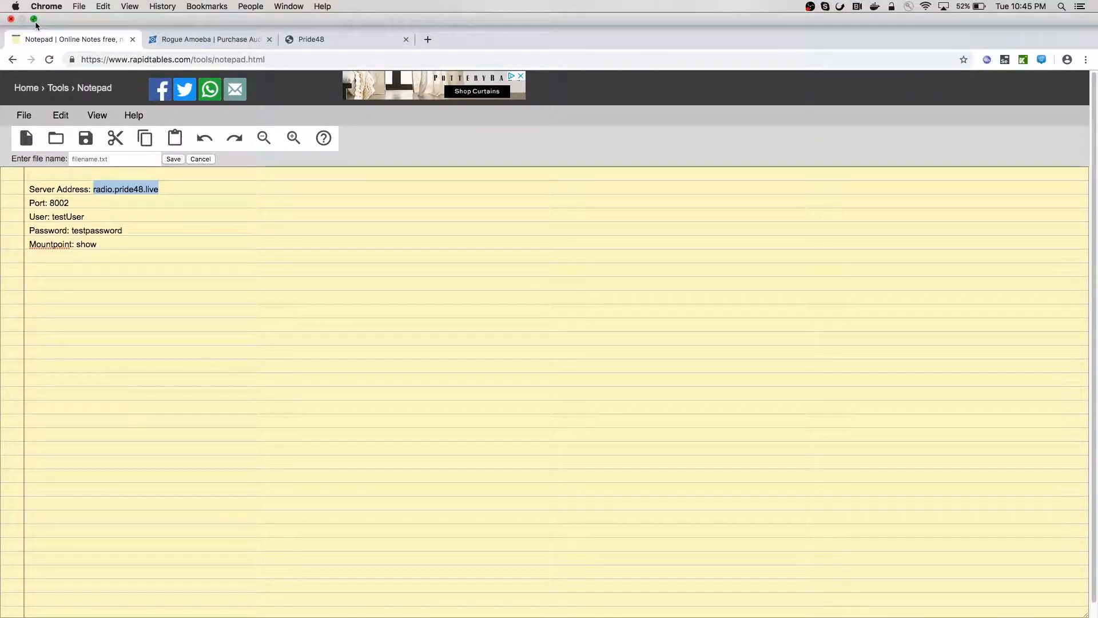
left_click(34, 20)
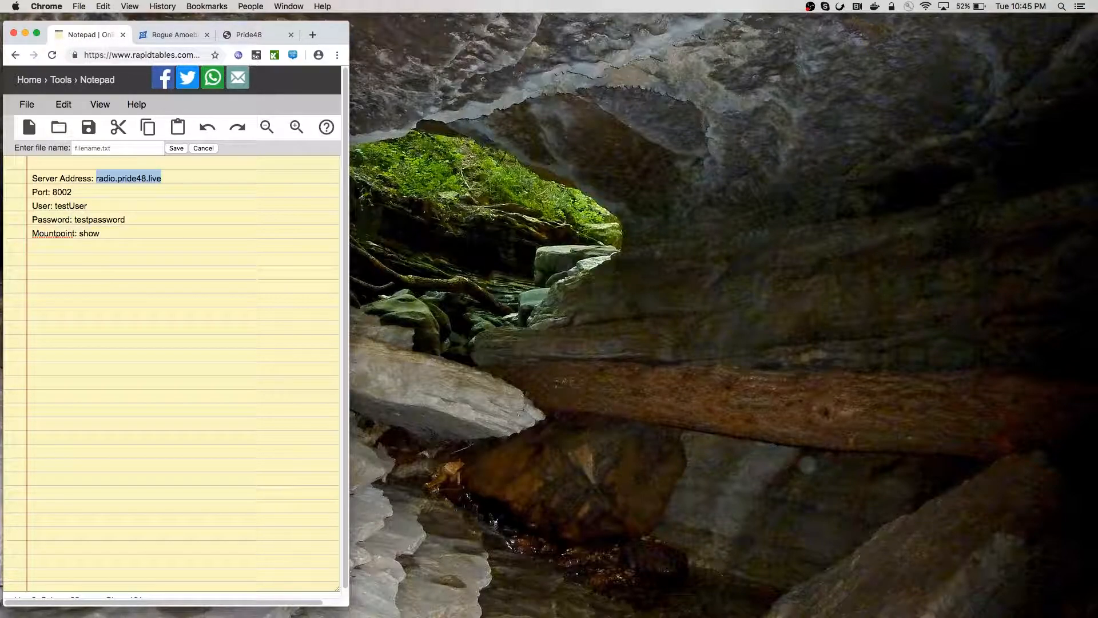
left_click(1061, 7)
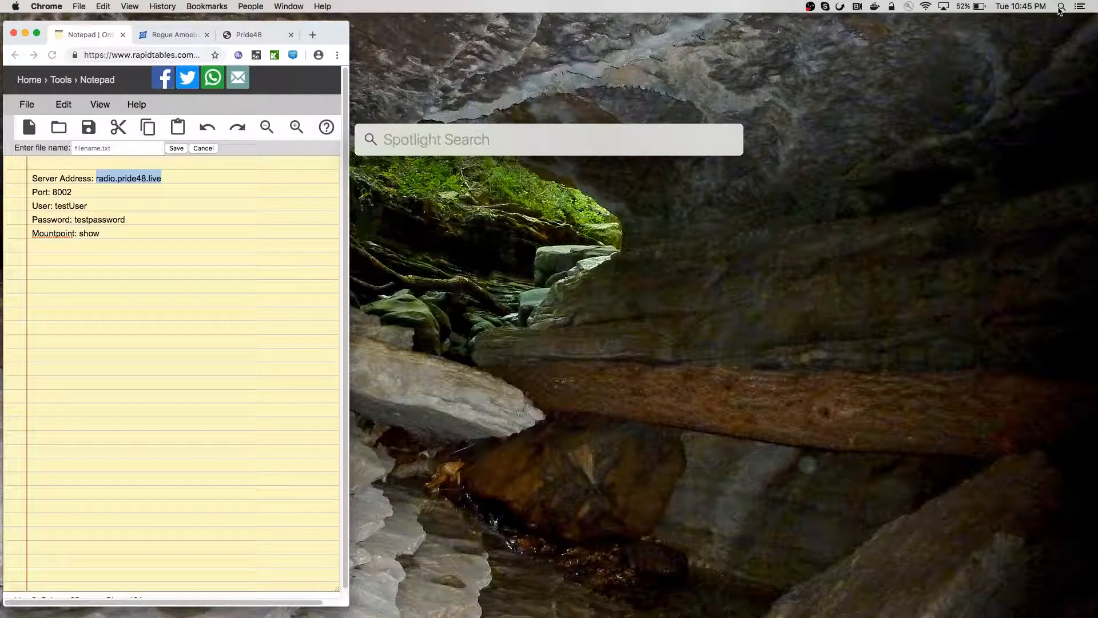
type("au")
key("Return")
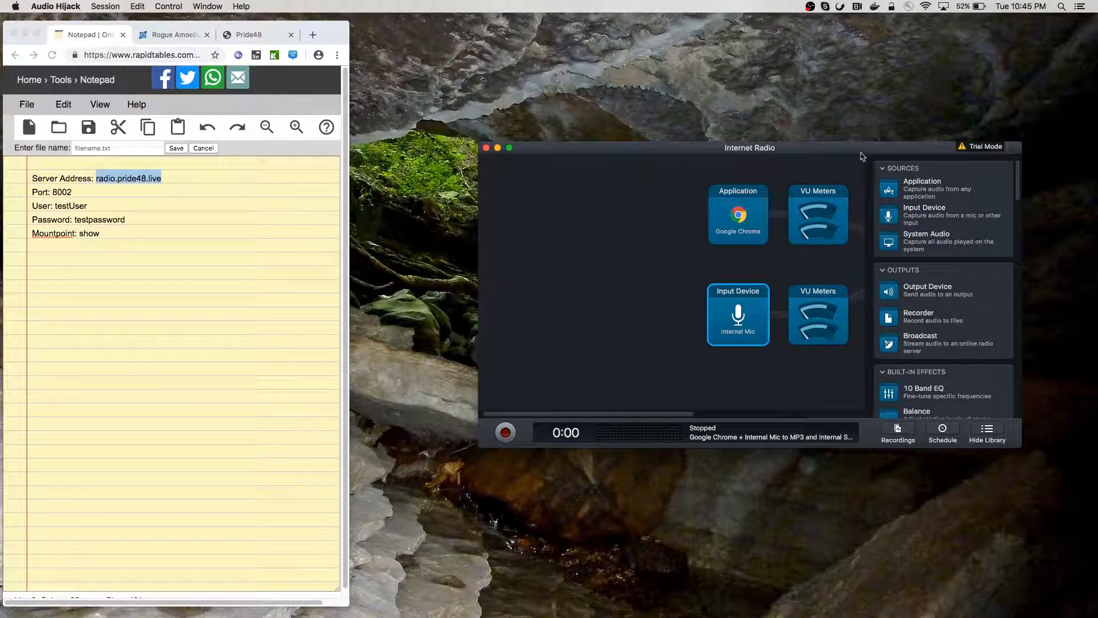
Close the open Internet Radio session window and show the Sessions list with three Internet Radio sessions
left_click_drag(861, 149, 820, 112)
mouse_move(521, 616)
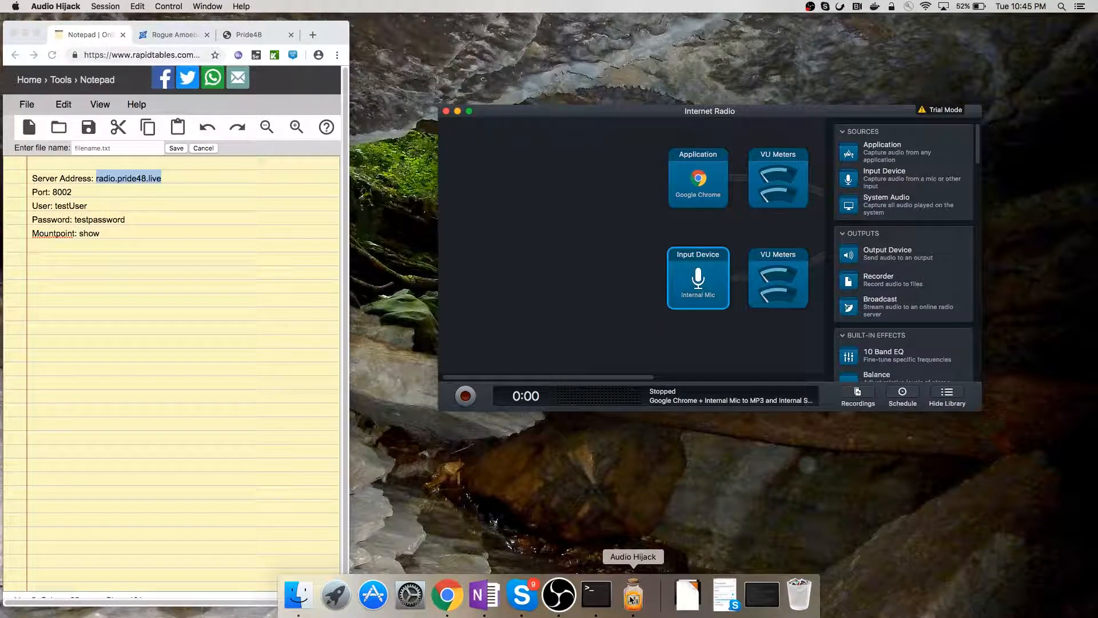
right_click(632, 600)
mouse_move(662, 519)
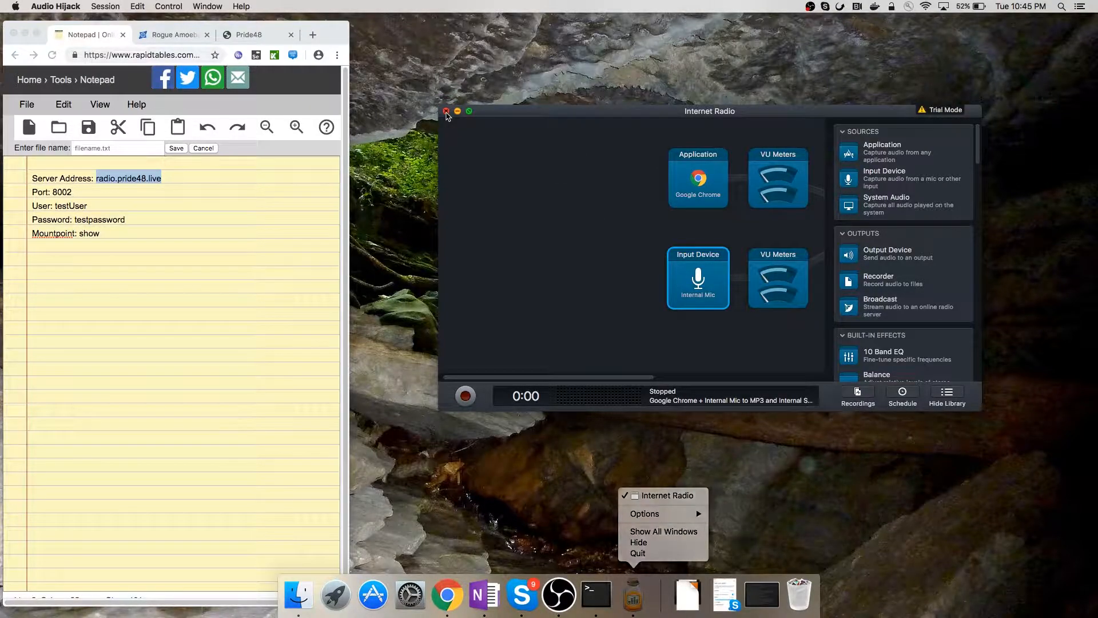
left_click(446, 111)
left_click_drag(465, 221, 577, 199)
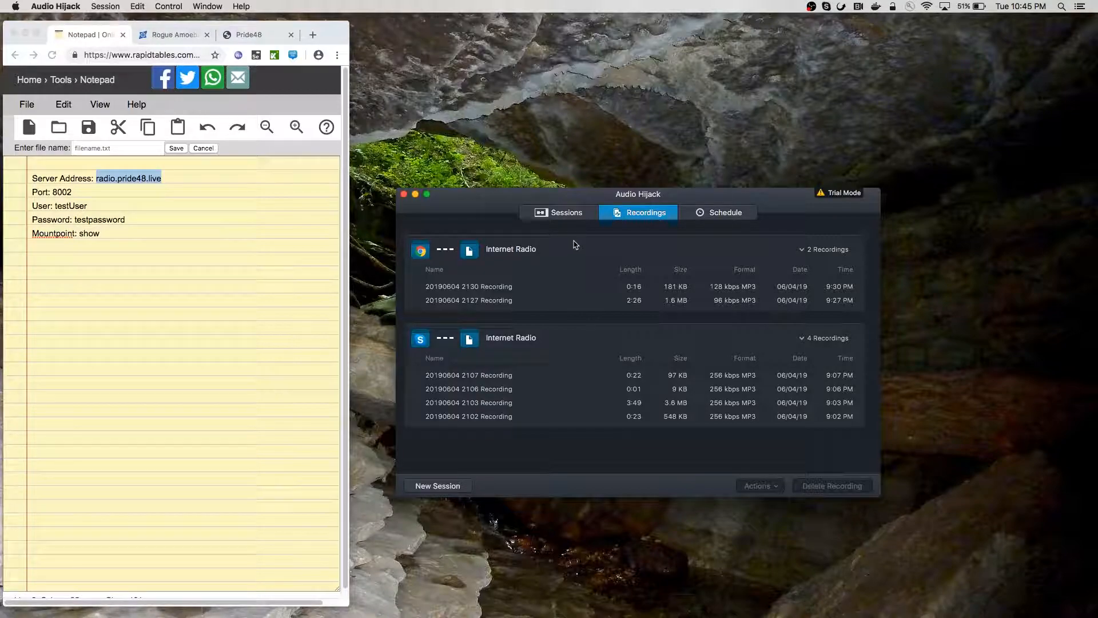
left_click(558, 213)
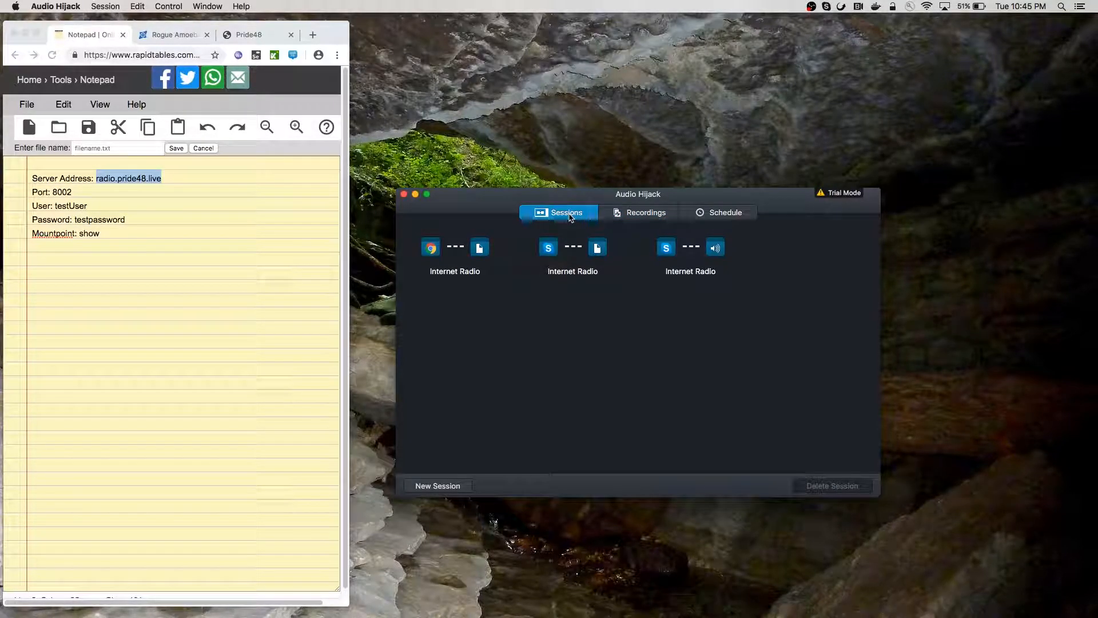
left_click_drag(541, 203, 608, 195)
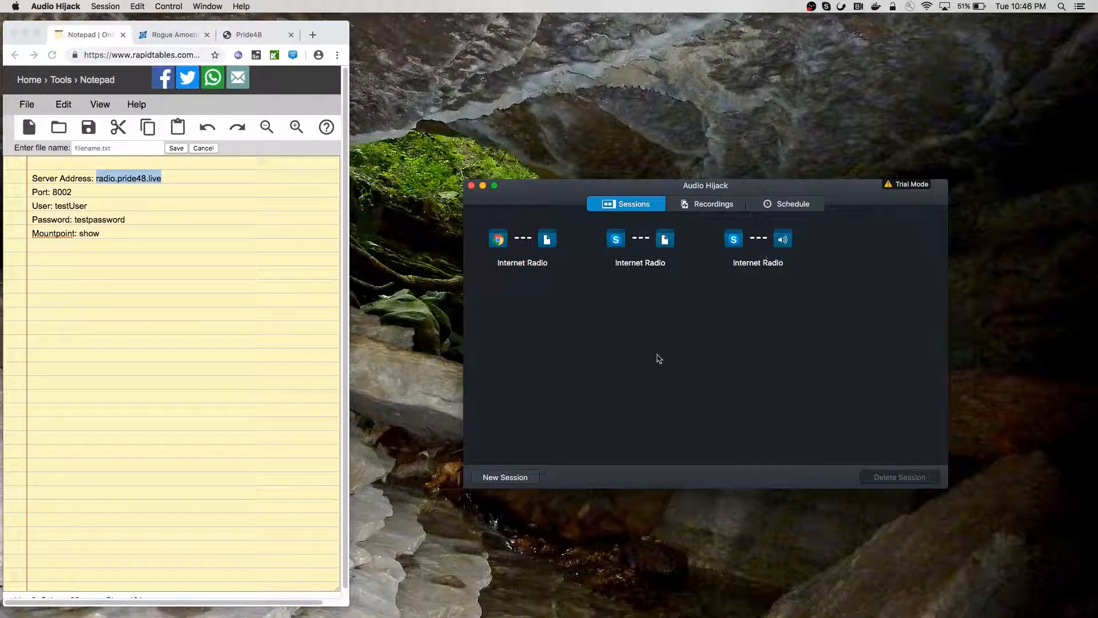
Create a new session from the Internet Radio template in the Template Chooser
left_click(529, 478)
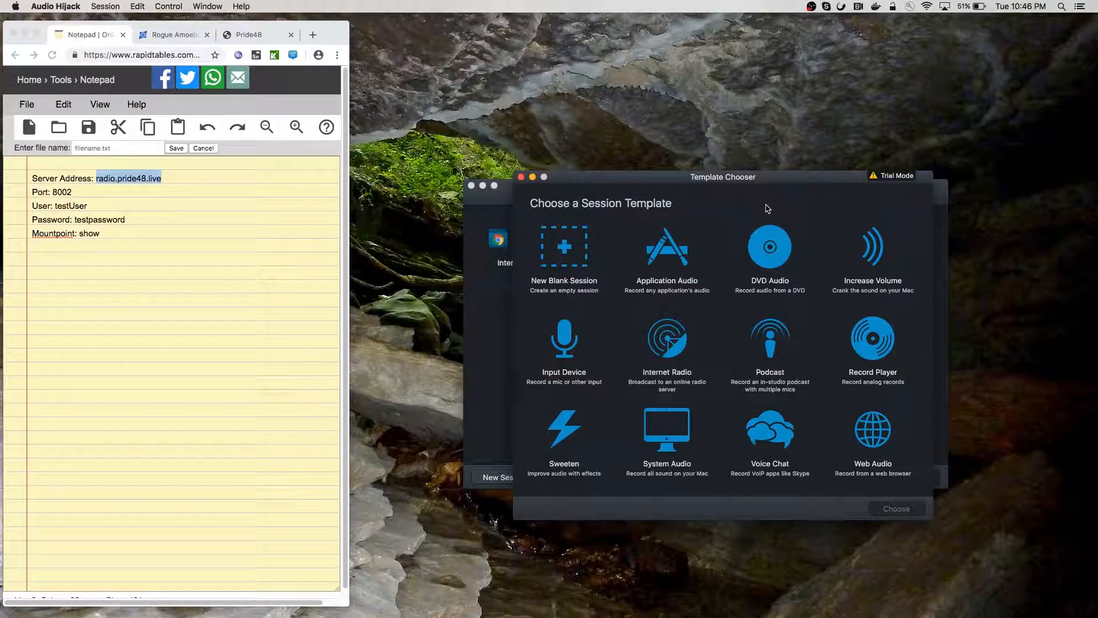
double_click(668, 334)
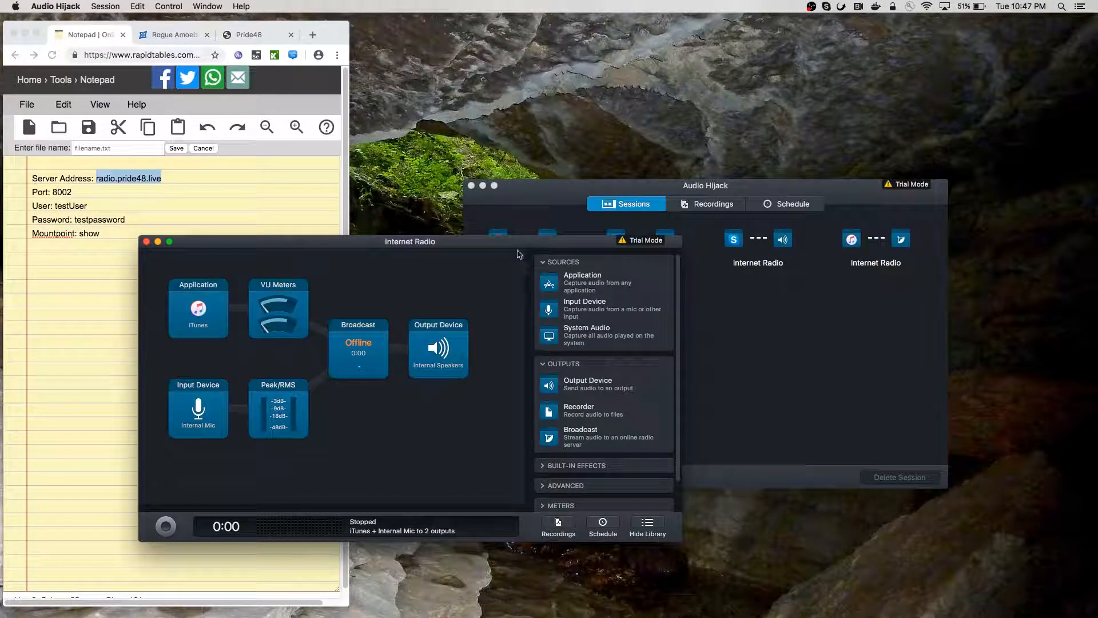
Move the new Internet Radio session window up and right and resize it larger to show the full pipeline
left_click_drag(517, 248, 753, 126)
left_click_drag(917, 417, 1036, 497)
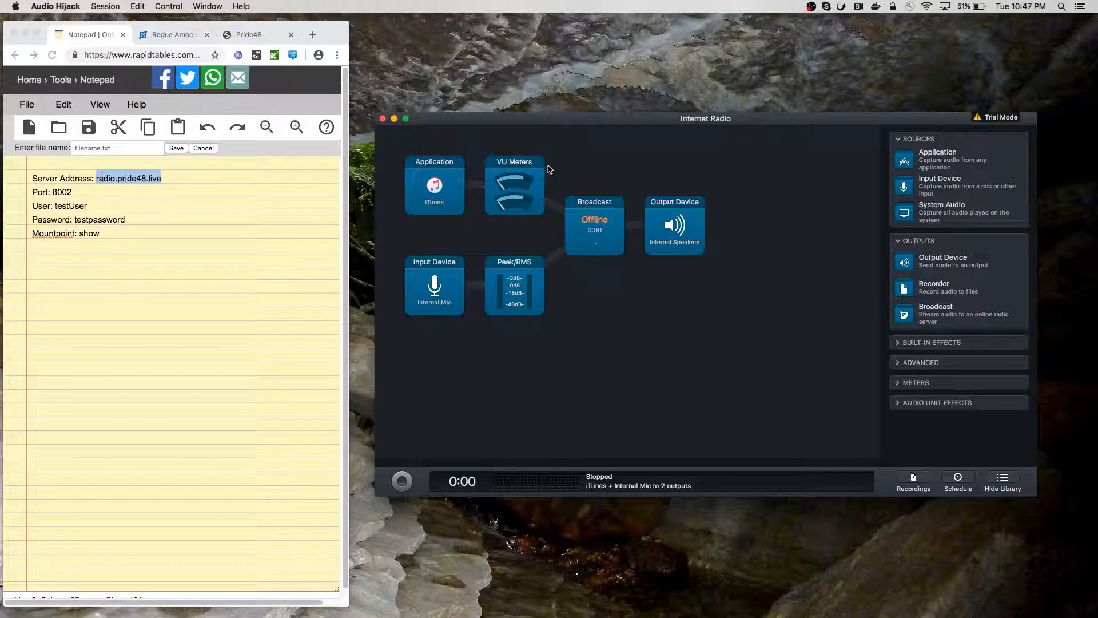
Change the Application source from iTunes to Google Chrome
left_click(449, 179)
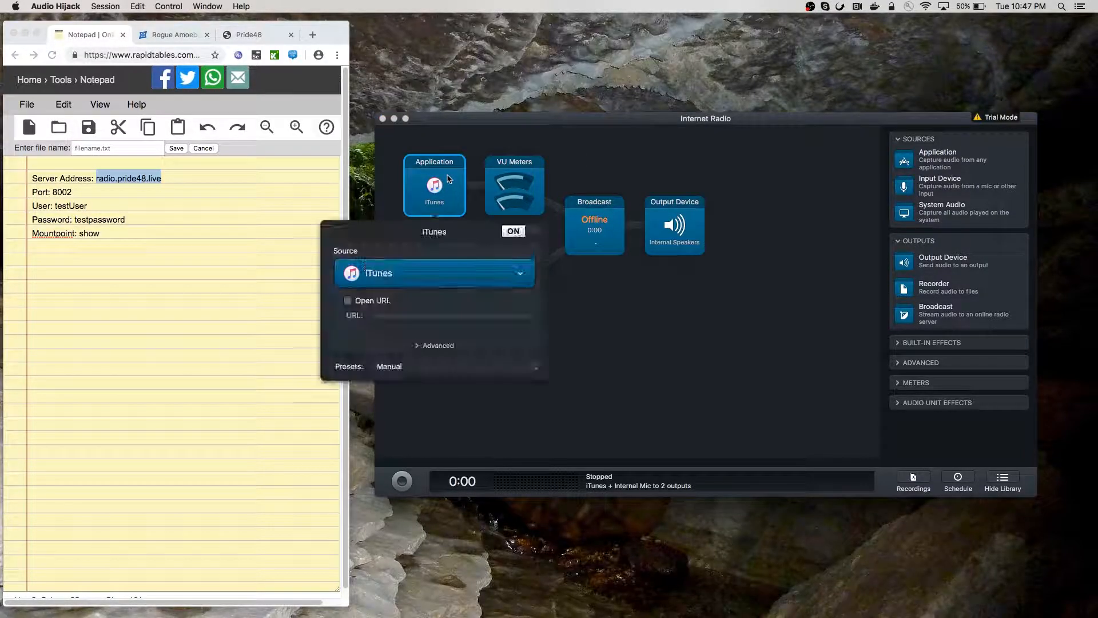
left_click(450, 281)
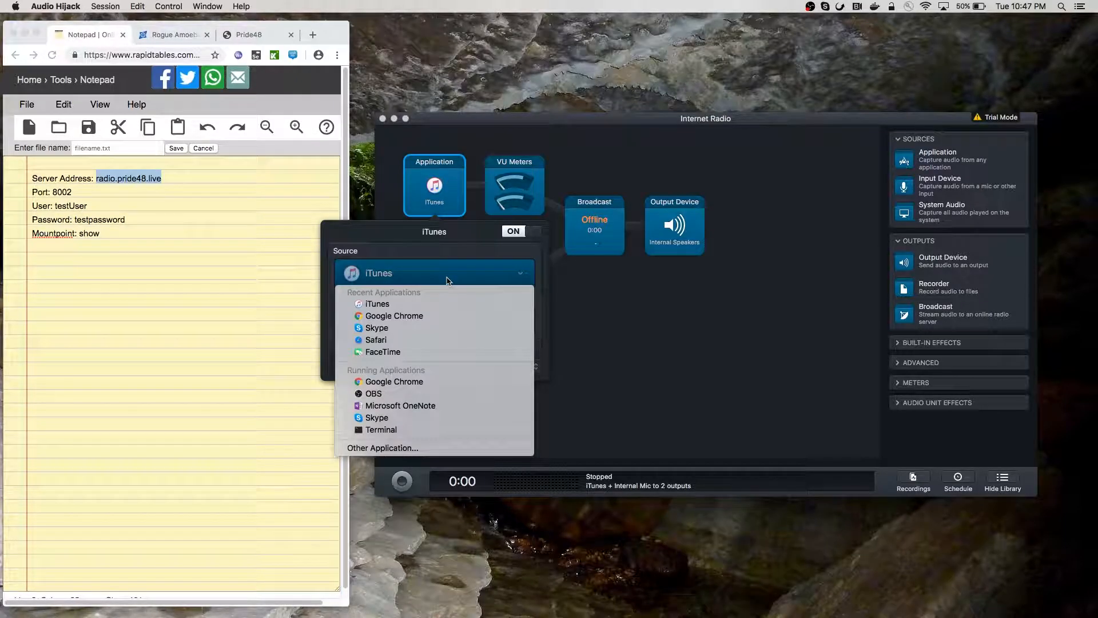
left_click(422, 315)
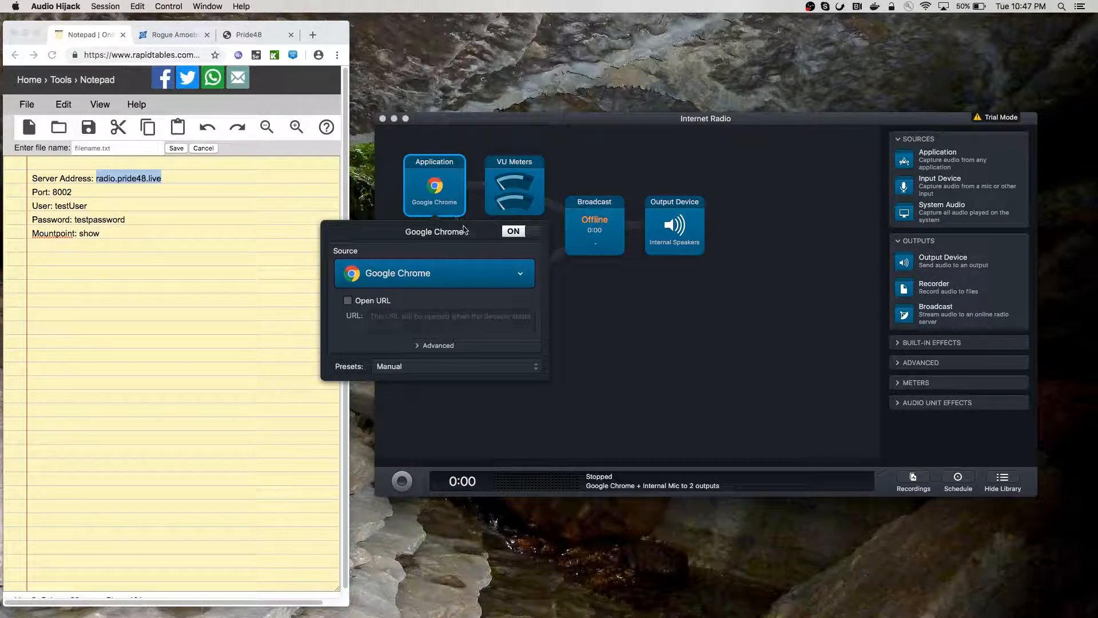
left_click(433, 200)
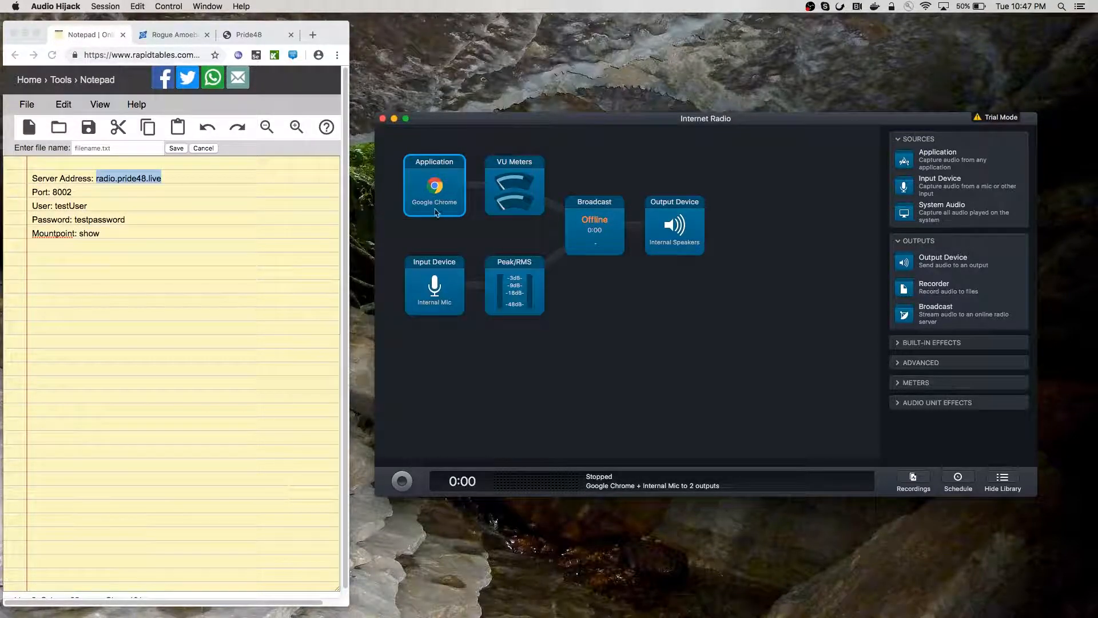
Switch the Input Device from Internal Mic to USB Audio CODEC
left_click(443, 298)
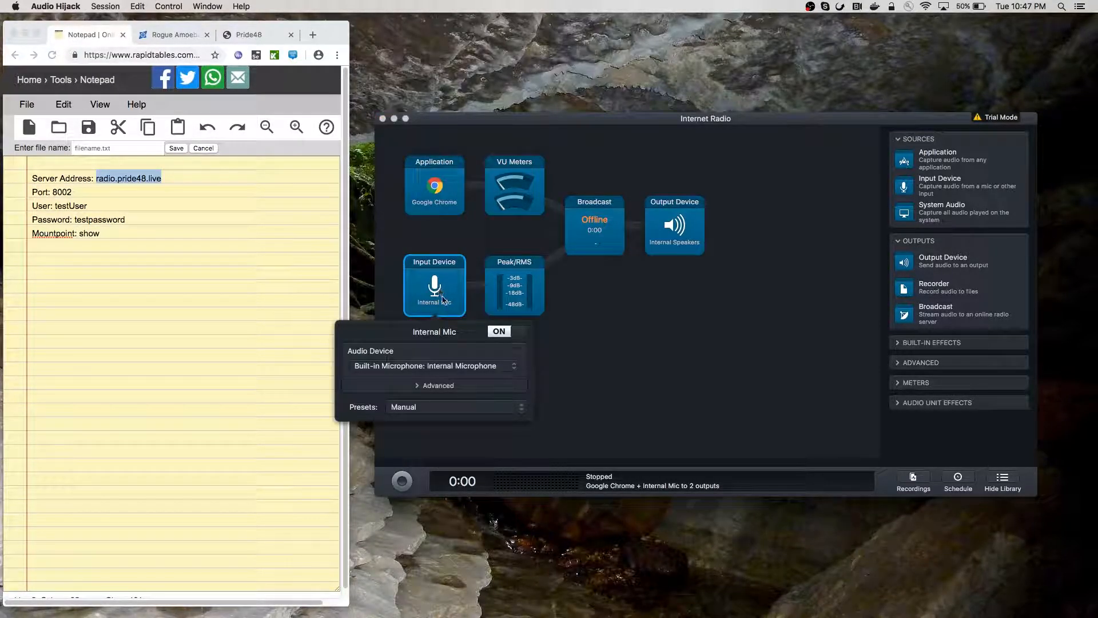
left_click(448, 366)
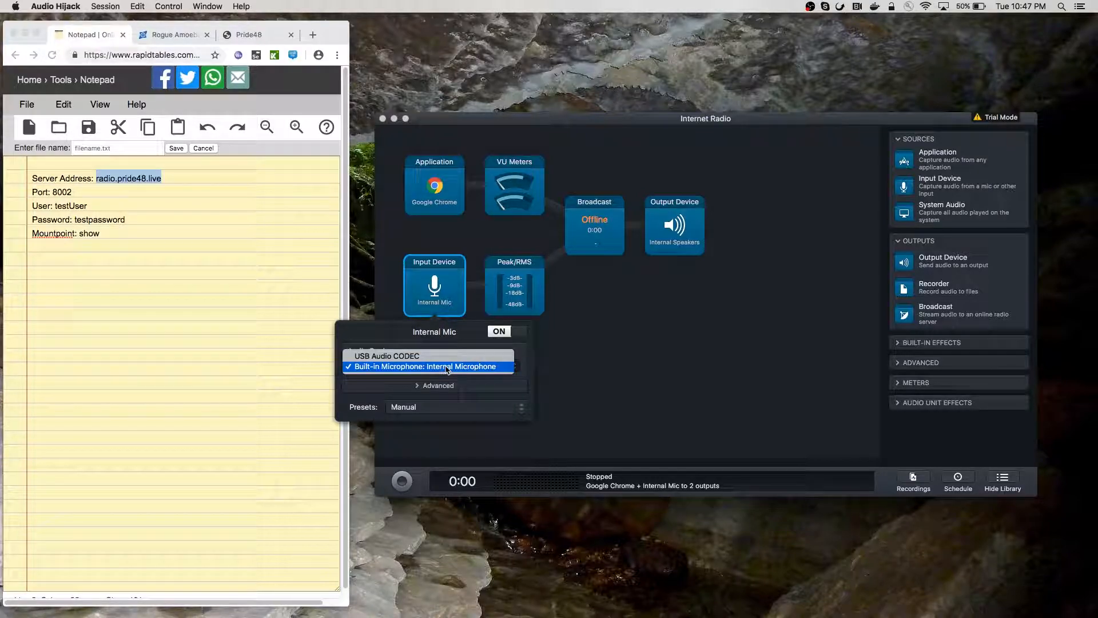
left_click(445, 357)
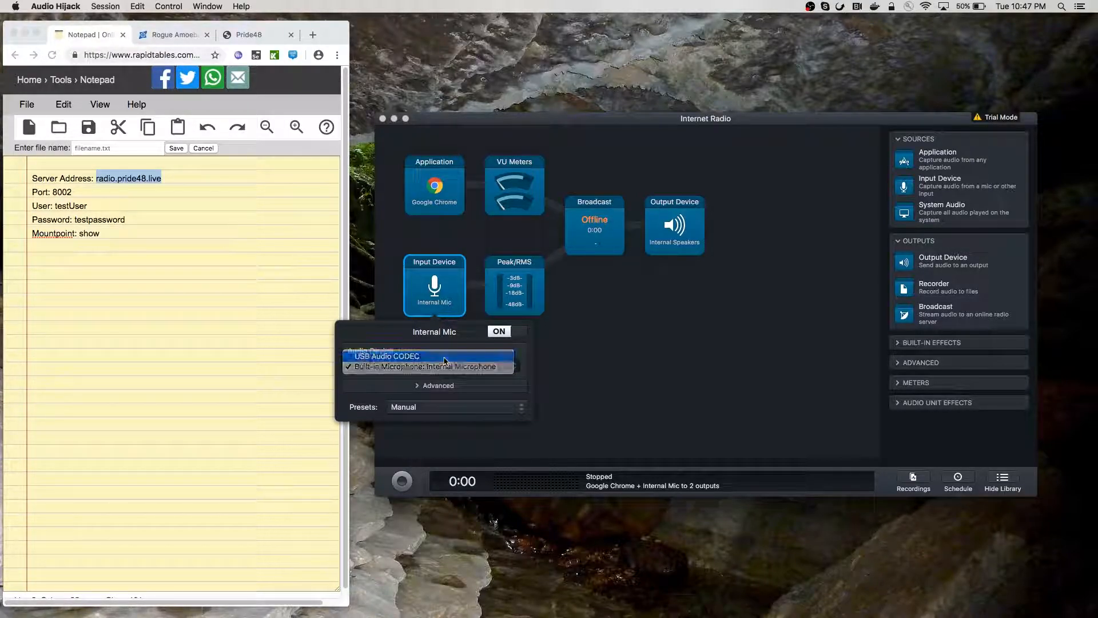
left_click(593, 337)
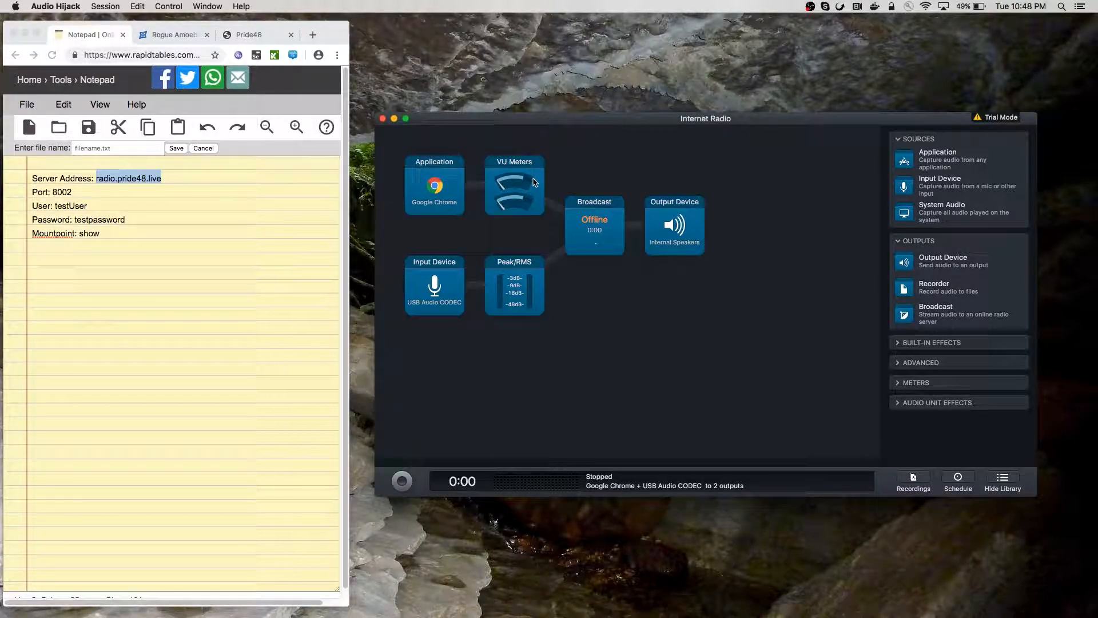
Open the Broadcast block's Setup settings and choose Icecast 2 as the server type
left_click(601, 233)
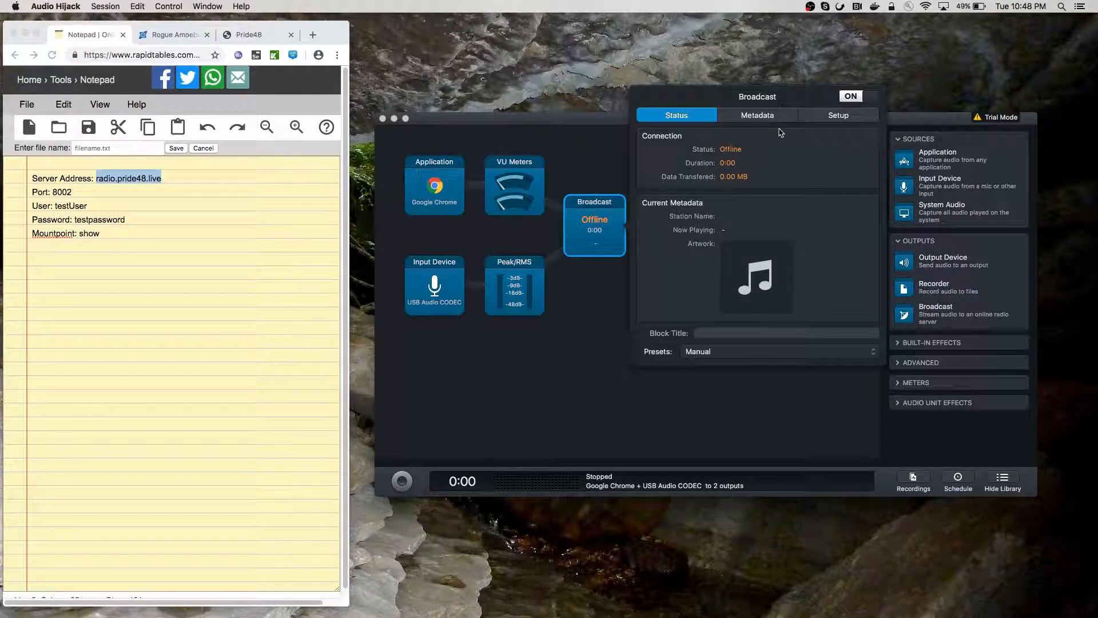
left_click(822, 124)
left_click(708, 126)
left_click(736, 121)
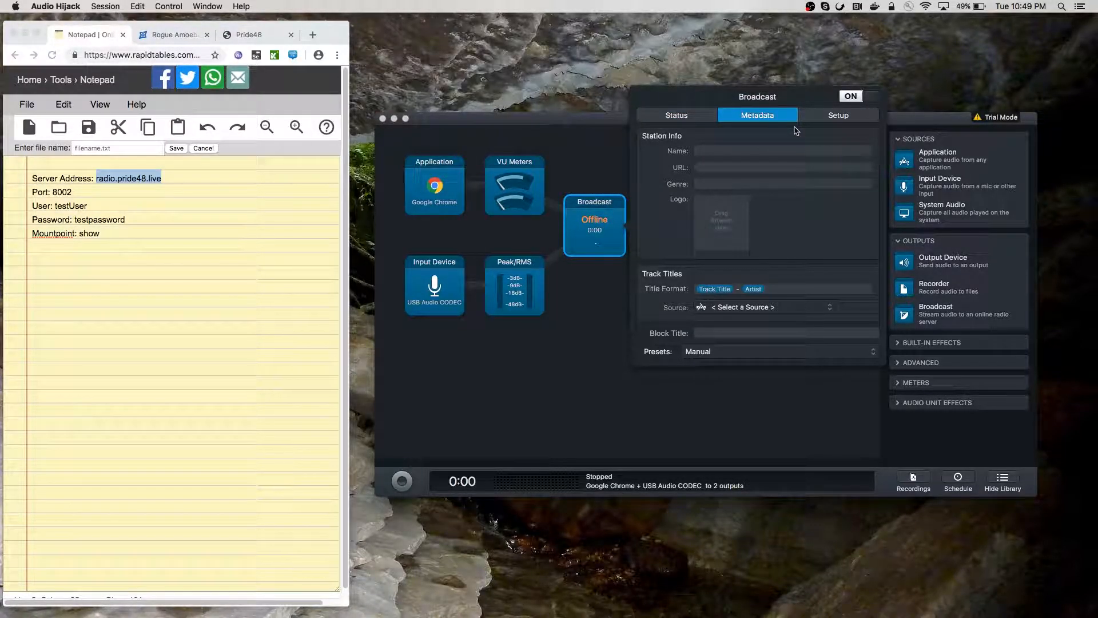
left_click(834, 117)
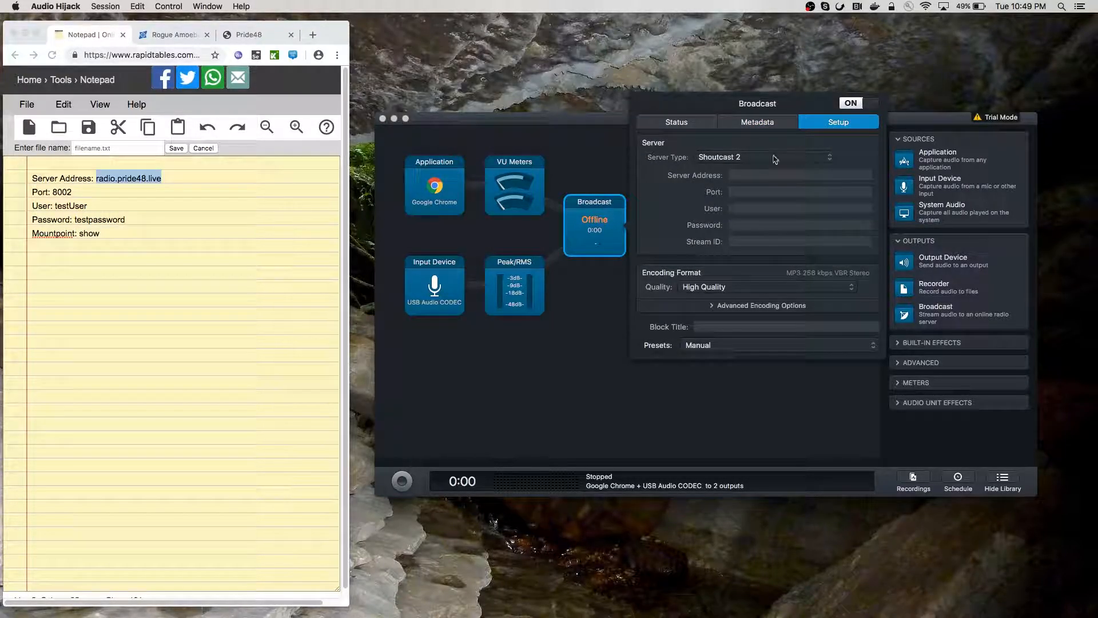
left_click(756, 158)
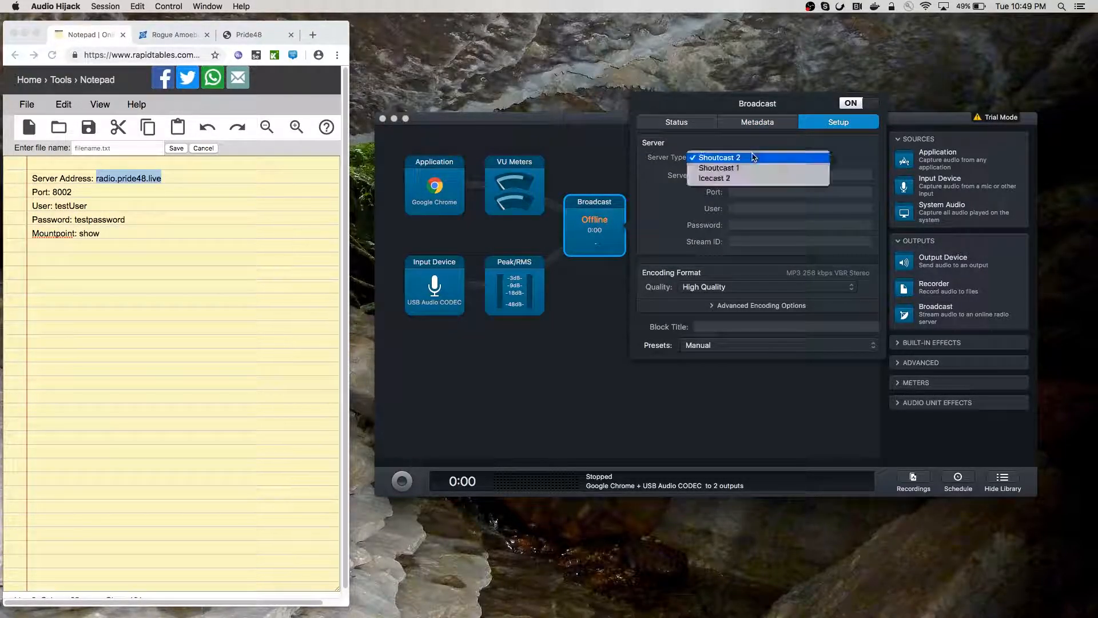
left_click(753, 179)
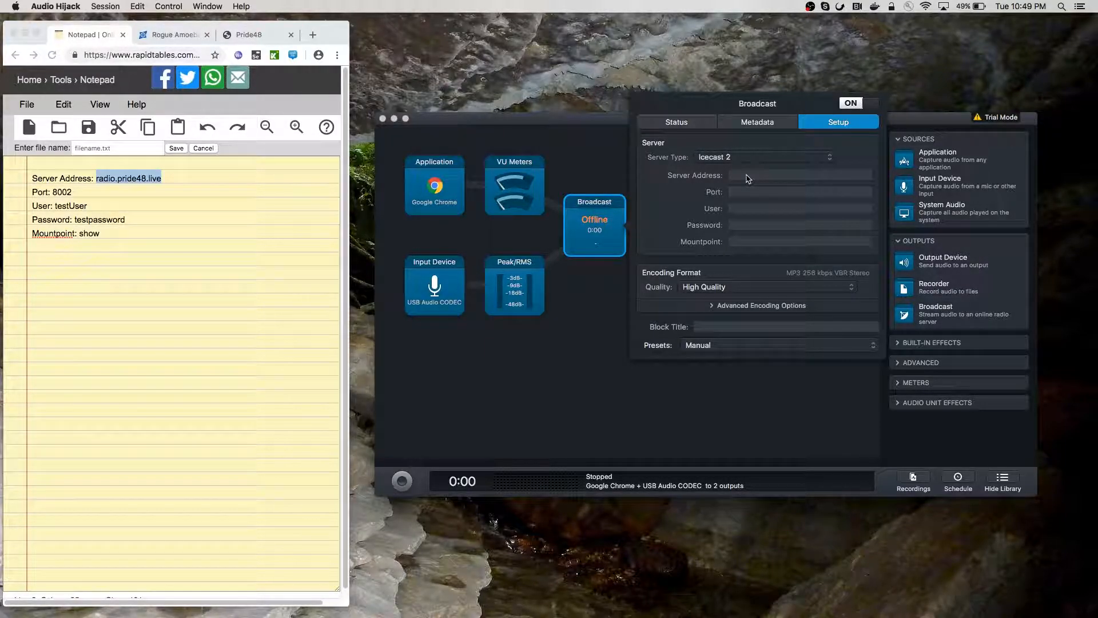
Enter server address radio.pride48.live and port 8002 for the Icecast broadcast
left_click(748, 179)
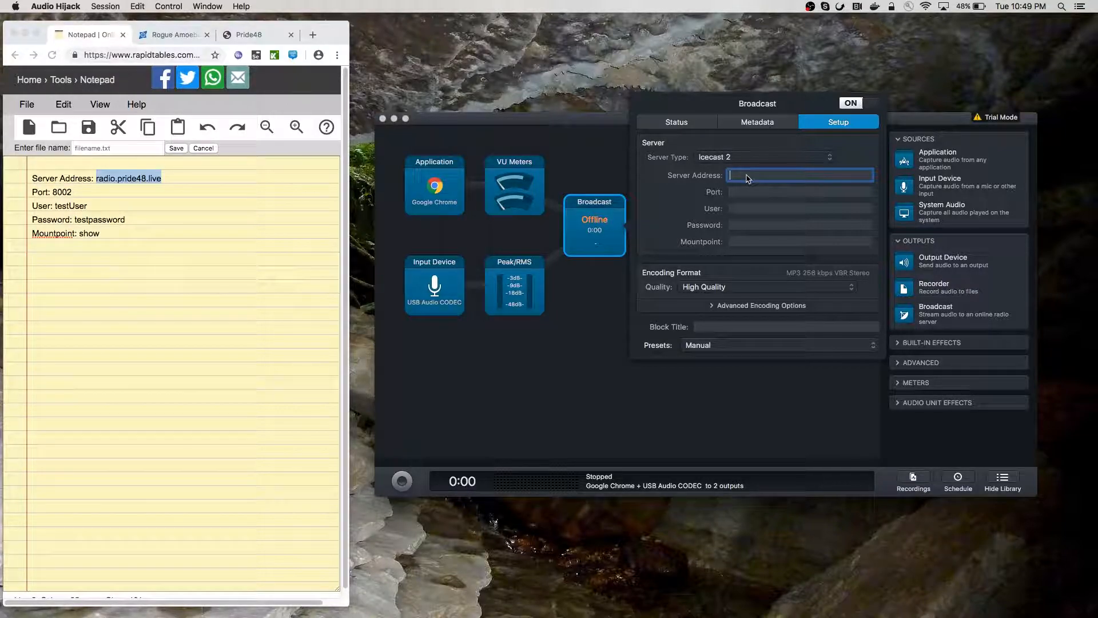
type("radio.pride48.live")
key("Tab")
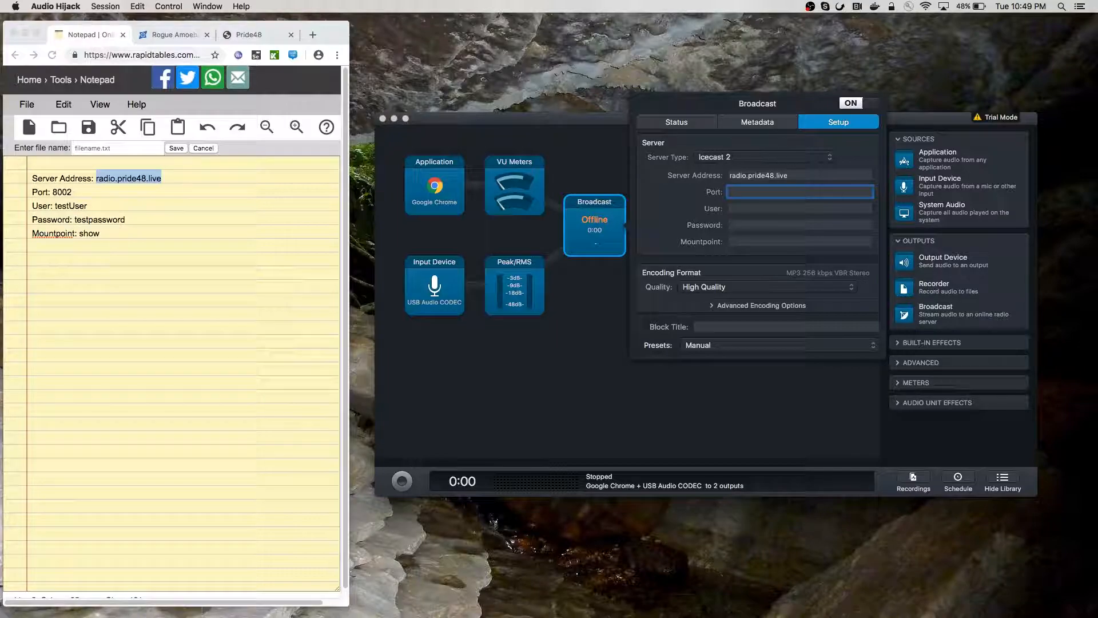
type("8002")
Fill in the stream user name and password, and set the mountpoint to 'show'
key("Tab")
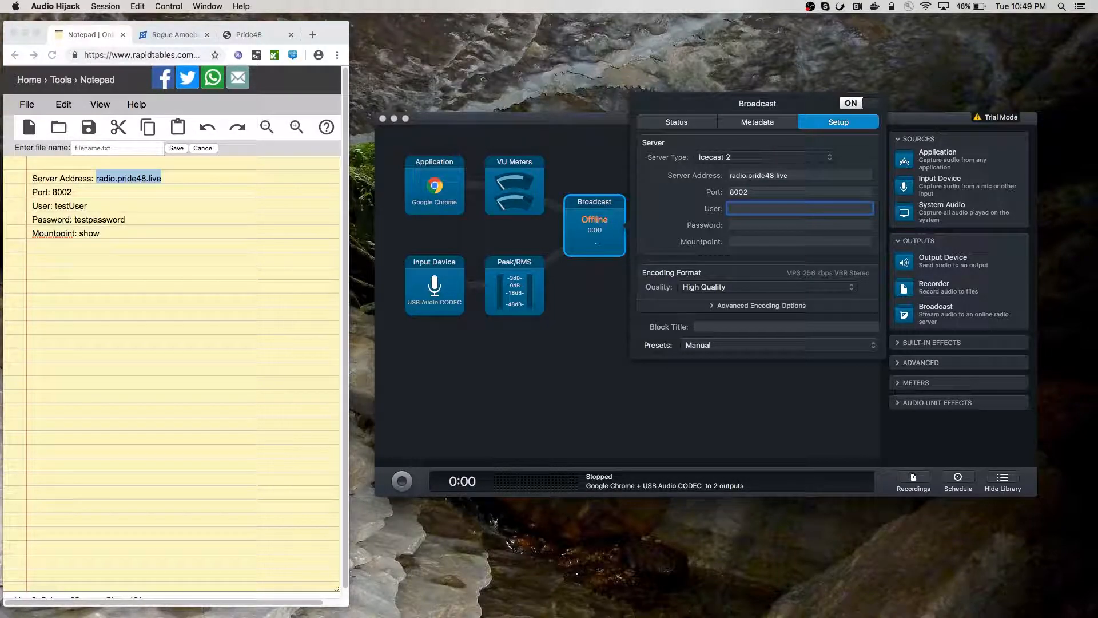
type("testUser")
key("Tab")
type("testp")
key("BackSpace")
key("BackSpace")
key("BackSpace")
key("BackSpace")
key("BackSpace")
type("test")
key("BackSpace")
key("BackSpace")
type("estpassword")
key("Tab")
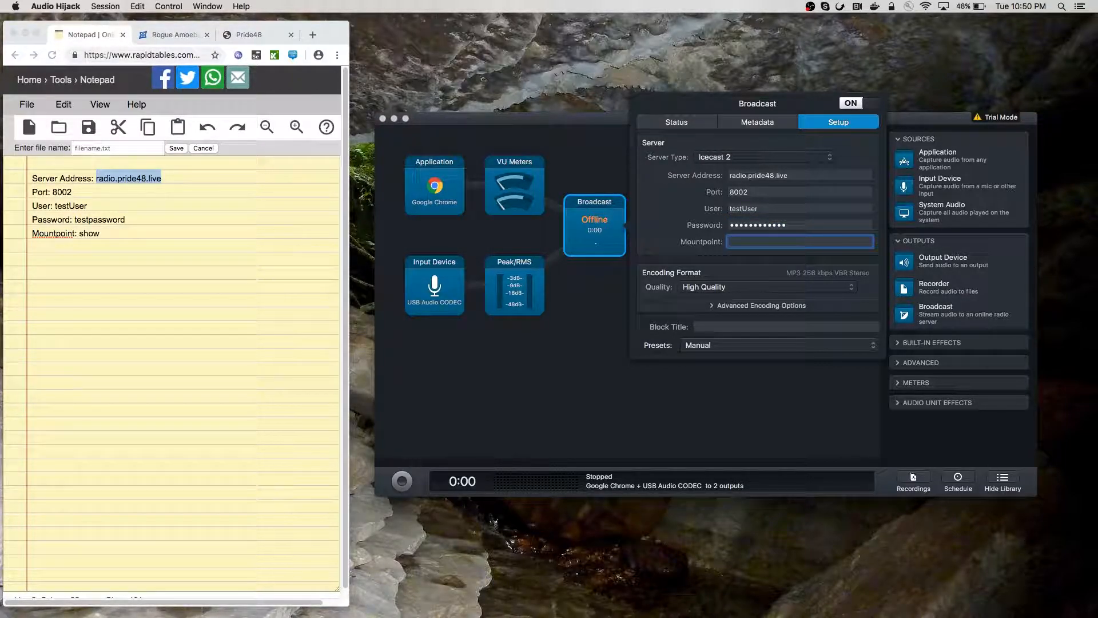
type("show")
Expand the advanced encoding options from the streaming quality presets
left_click(792, 287)
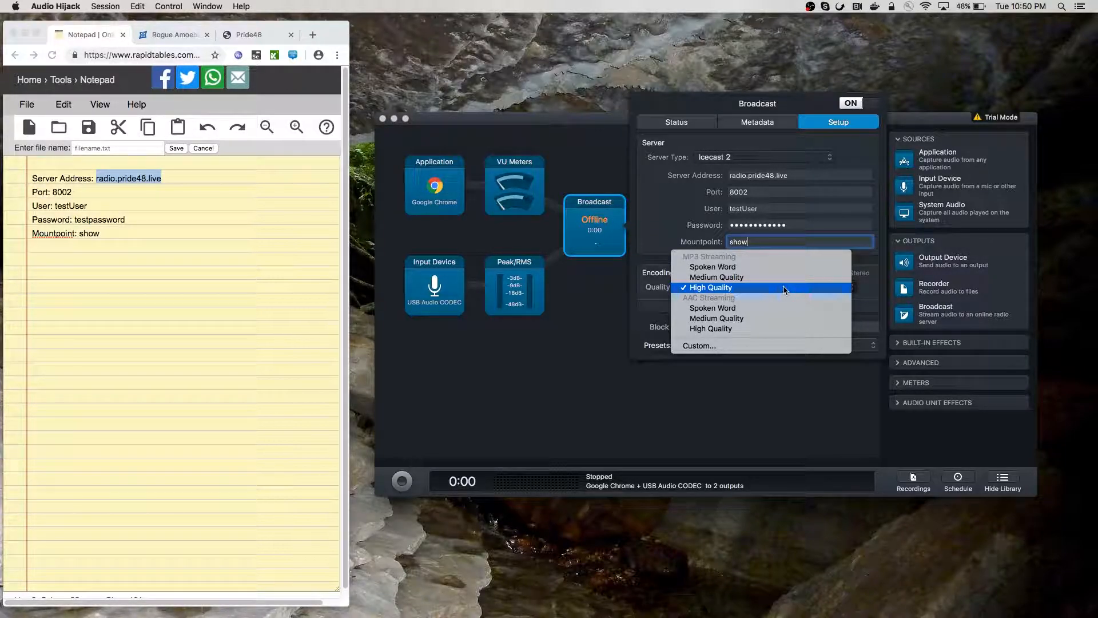
left_click(673, 276)
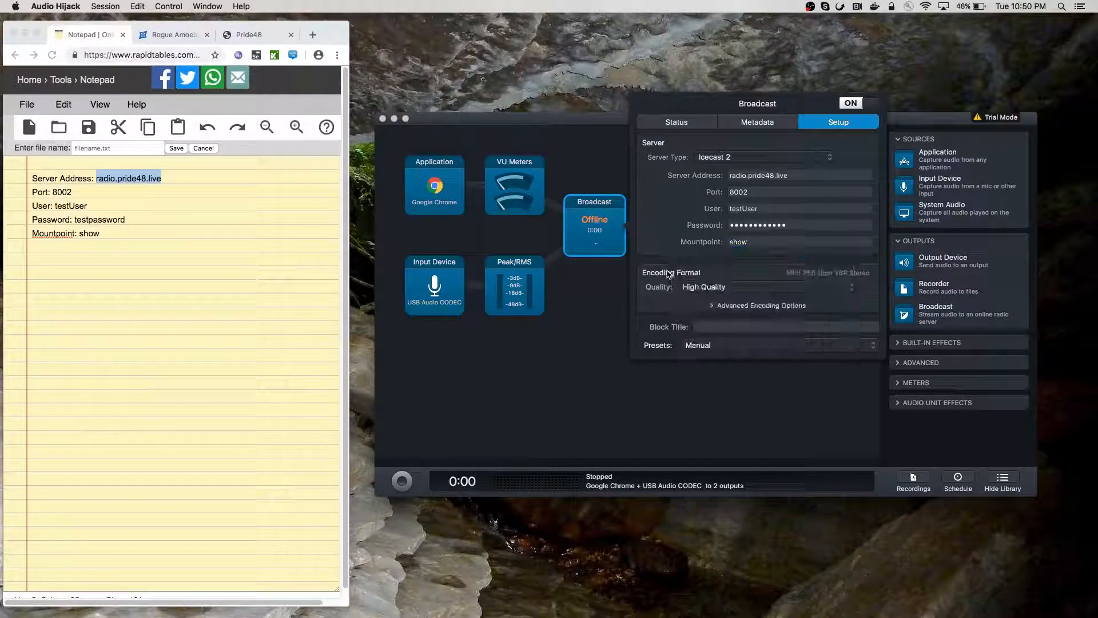
left_click(708, 287)
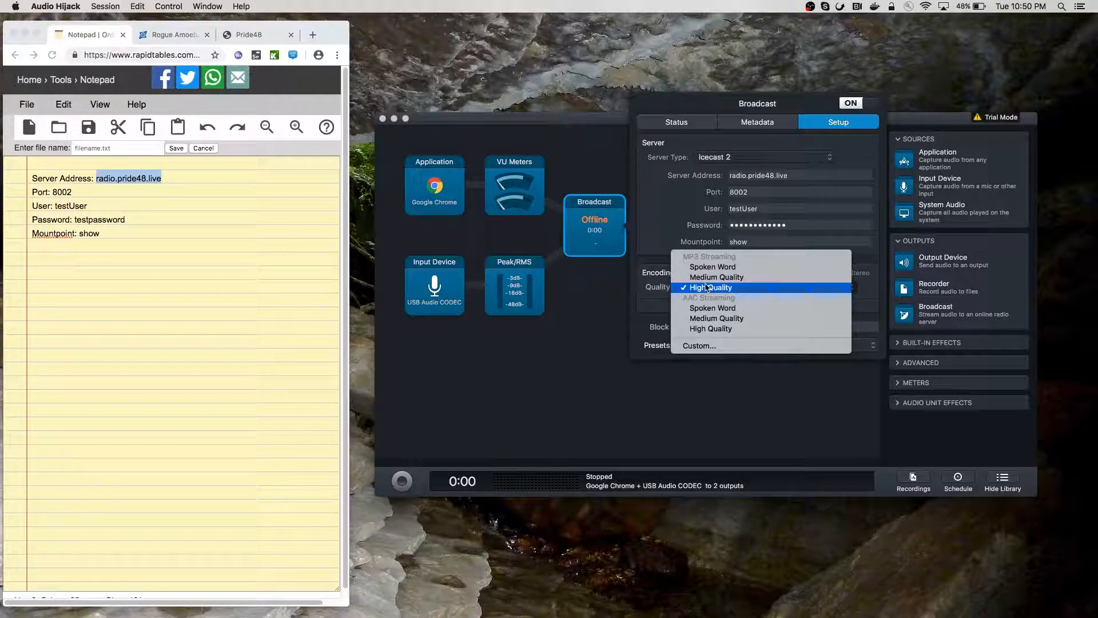
left_click(713, 345)
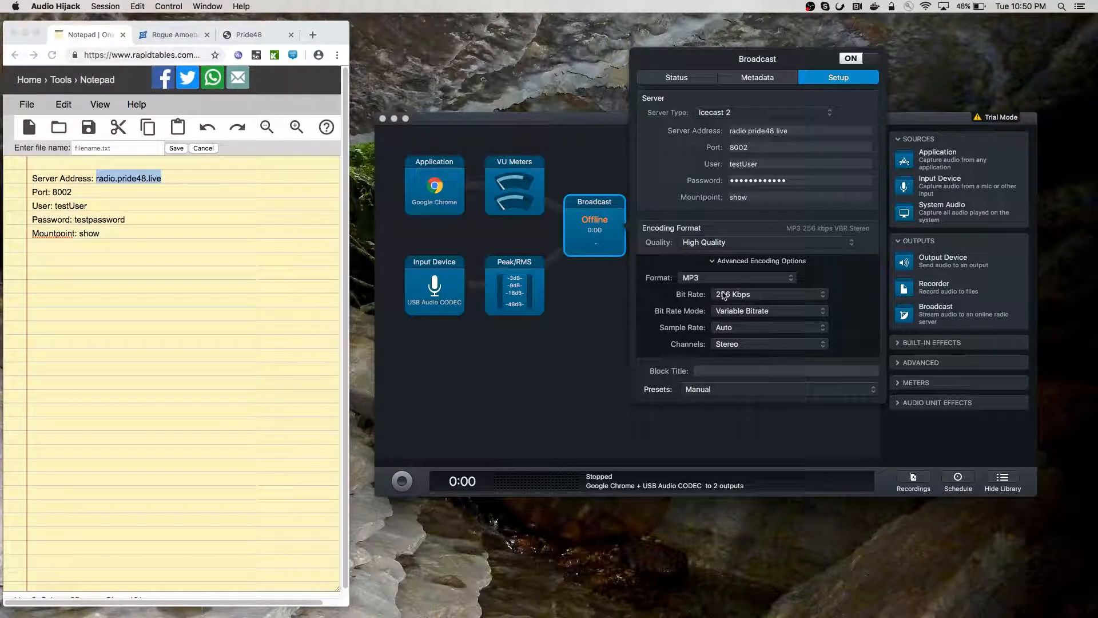
Set the stream to 96 Kbps constant bitrate, 44100 Hz, mono, and close the Broadcast settings
left_click(724, 295)
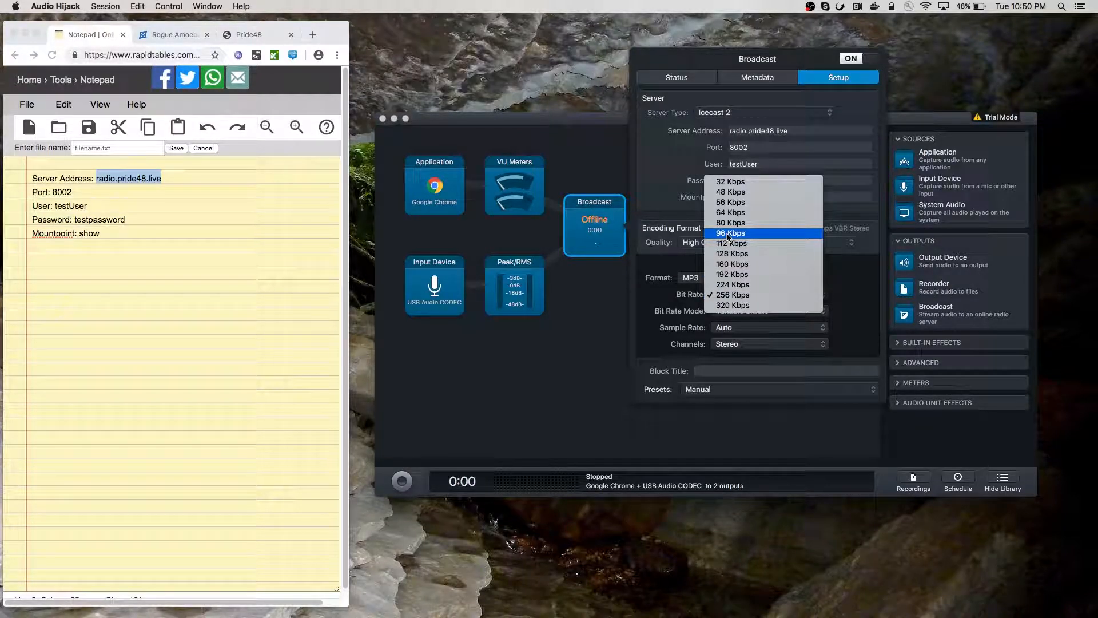
left_click(729, 234)
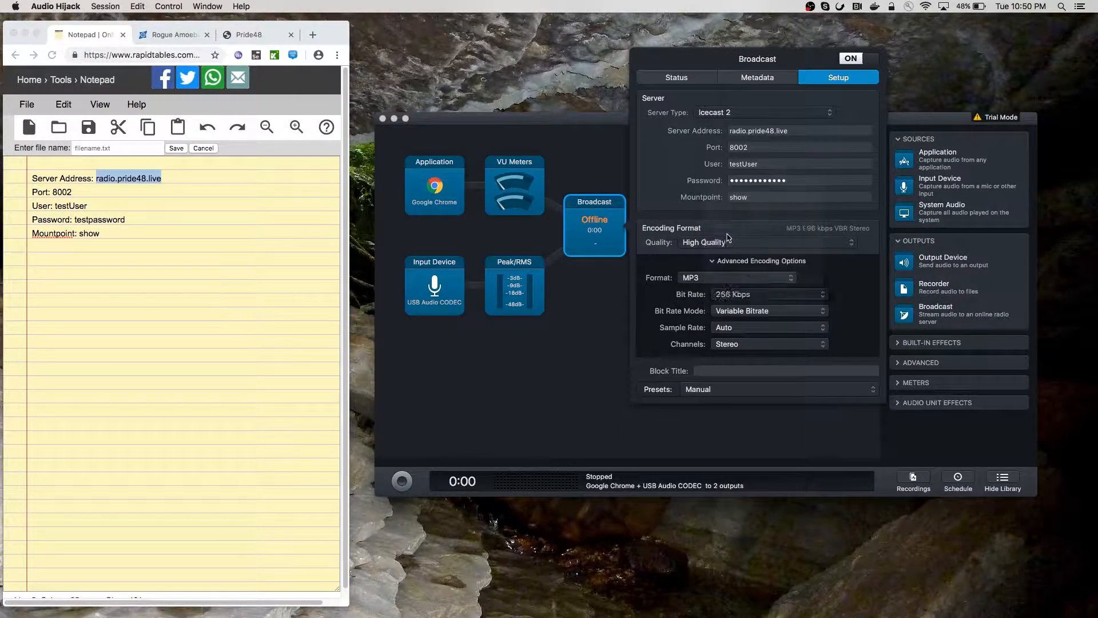
left_click(742, 314)
left_click(743, 298)
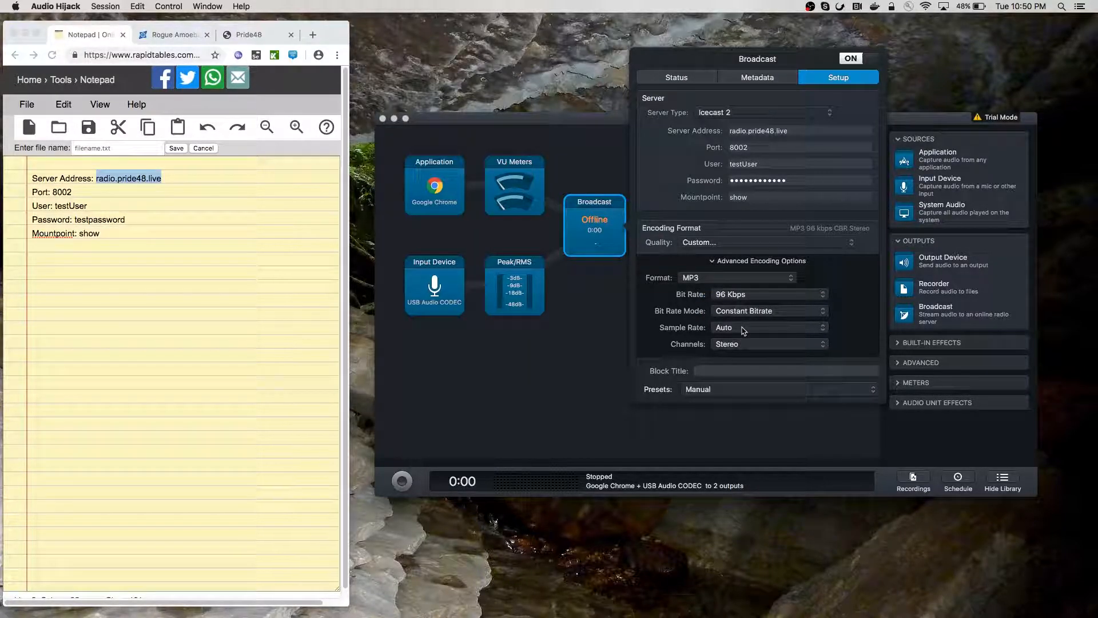
left_click(743, 330)
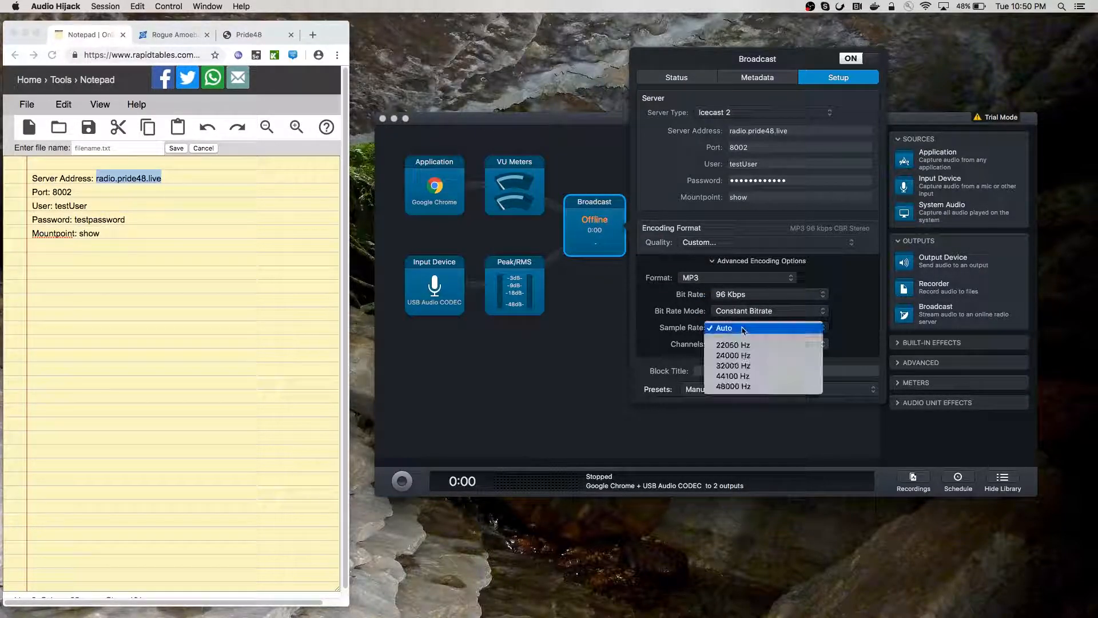
left_click(742, 371)
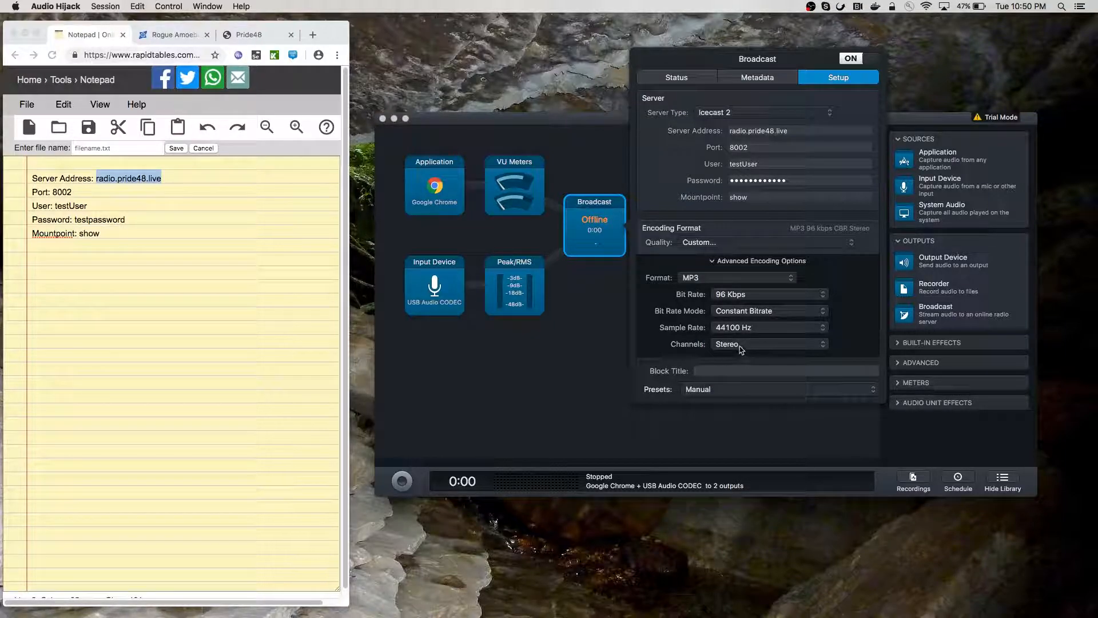
left_click(742, 345)
left_click(740, 336)
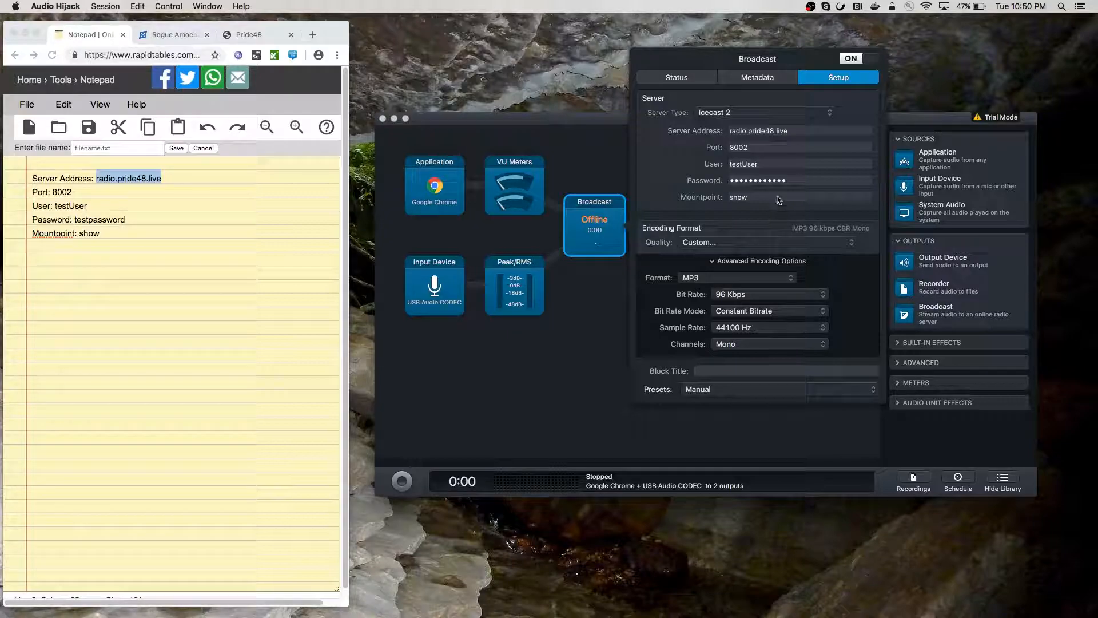
left_click(605, 232)
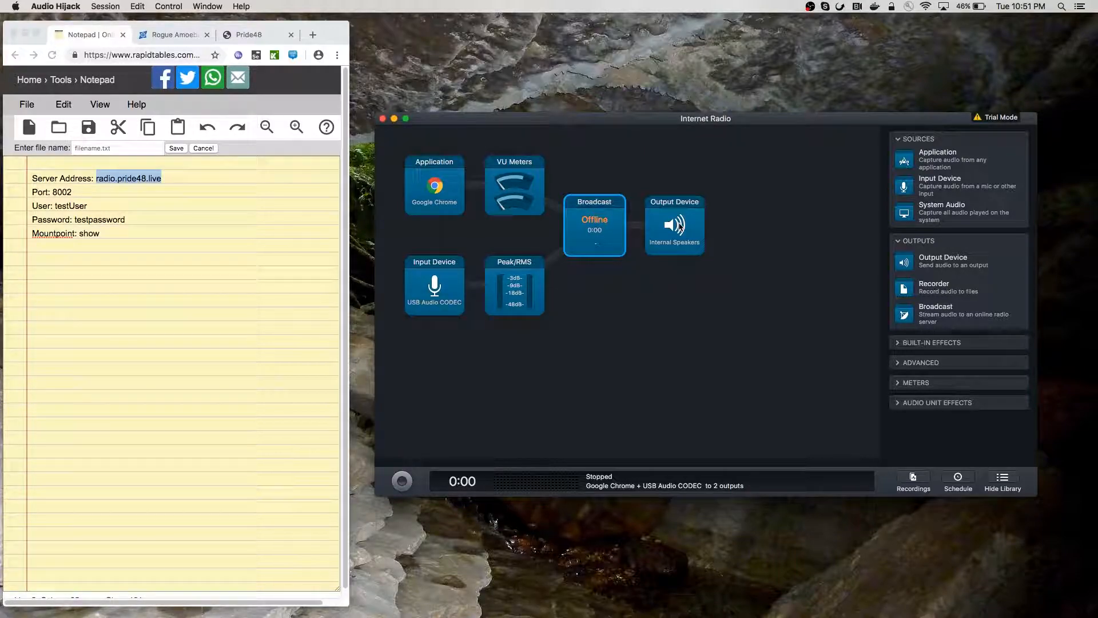
Rearrange the blocks so the Chrome and USB Audio CODEC meters feed Output Device, followed by Broadcast
left_click_drag(693, 230, 674, 181)
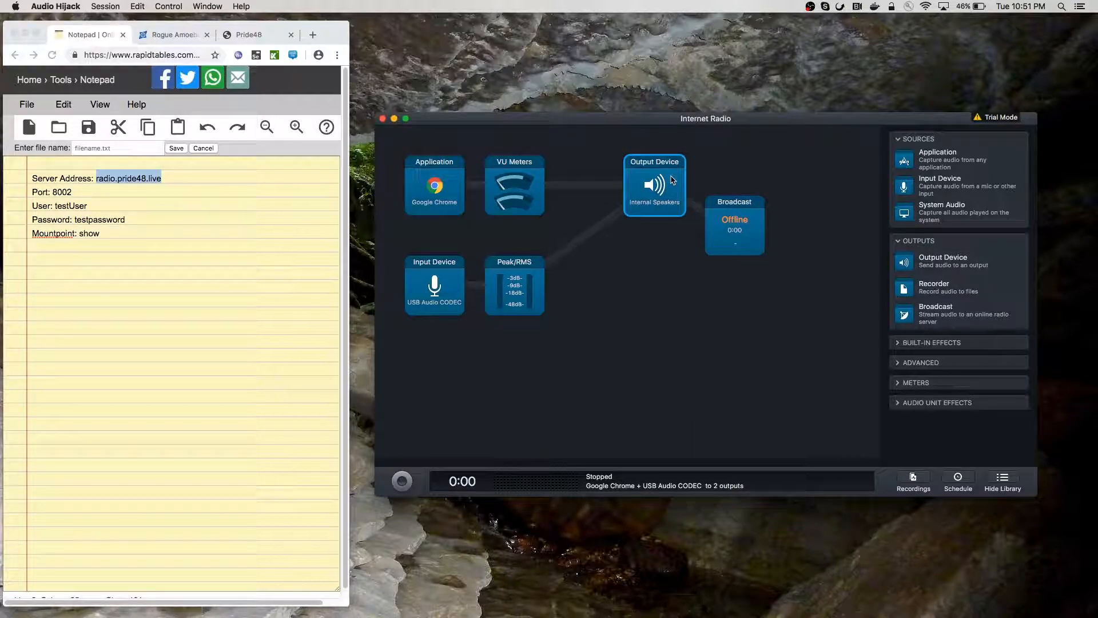
left_click_drag(718, 231, 599, 232)
left_click_drag(689, 193, 509, 193)
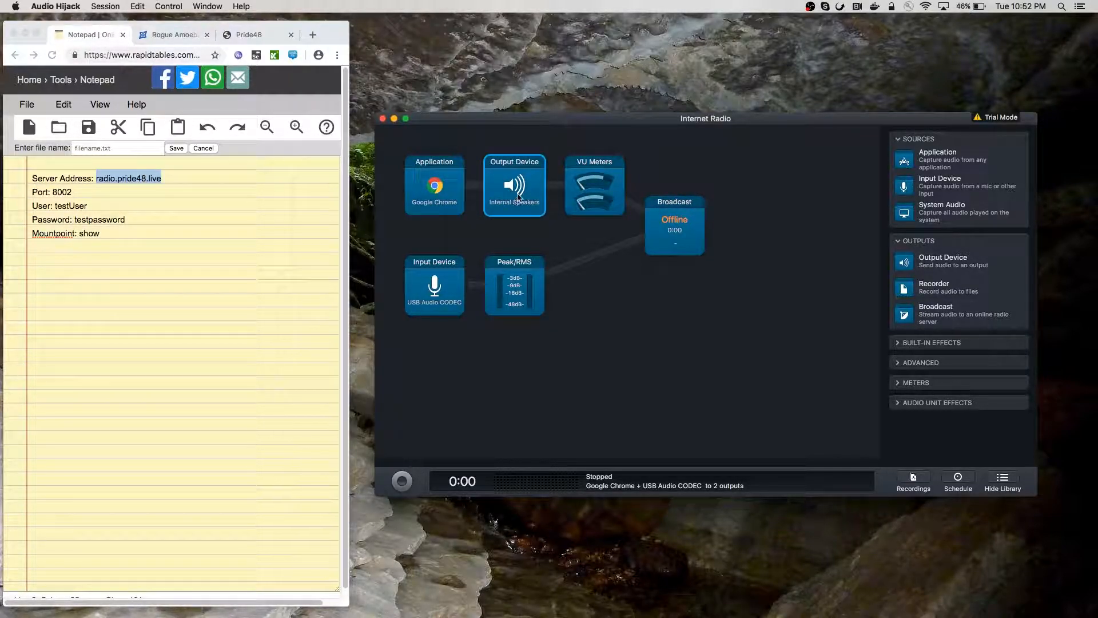
mouse_move(521, 193)
left_mouse_down()
mouse_move(620, 192)
mouse_move(569, 193)
mouse_move(551, 209)
mouse_move(597, 299)
mouse_move(556, 217)
mouse_move(580, 189)
mouse_move(632, 273)
mouse_move(577, 205)
mouse_move(540, 192)
left_mouse_up()
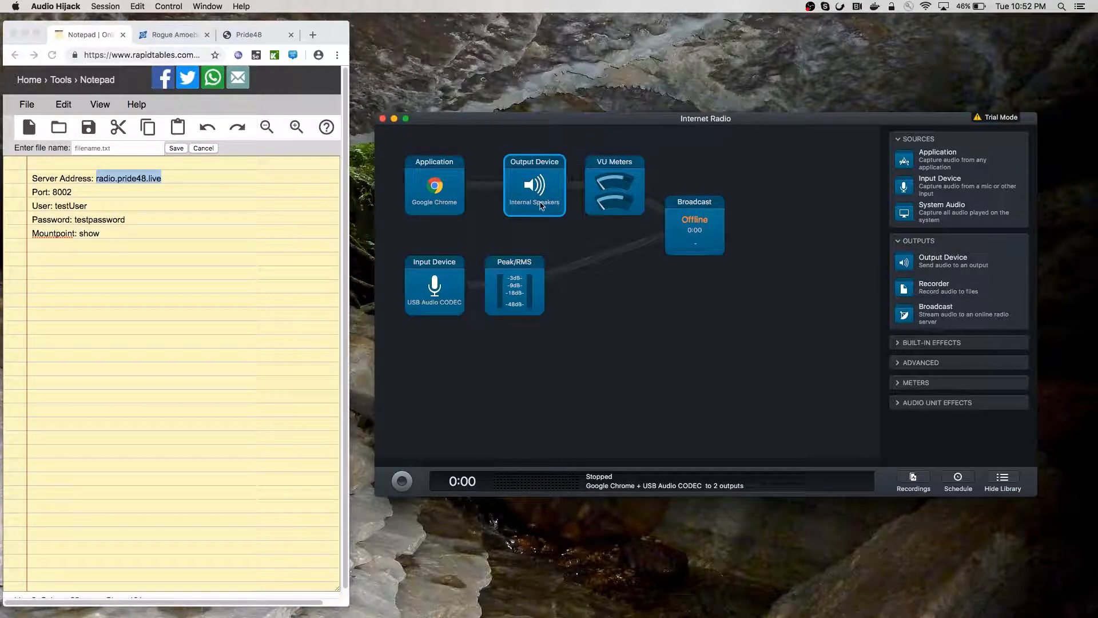
left_click_drag(549, 201, 710, 241)
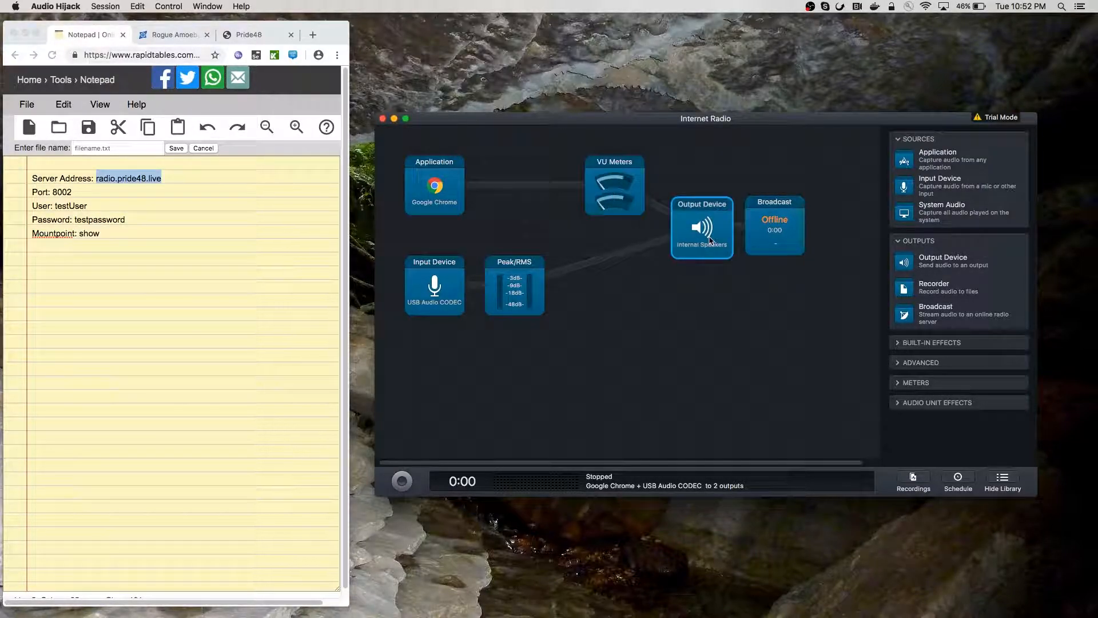
left_click_drag(629, 203, 547, 203)
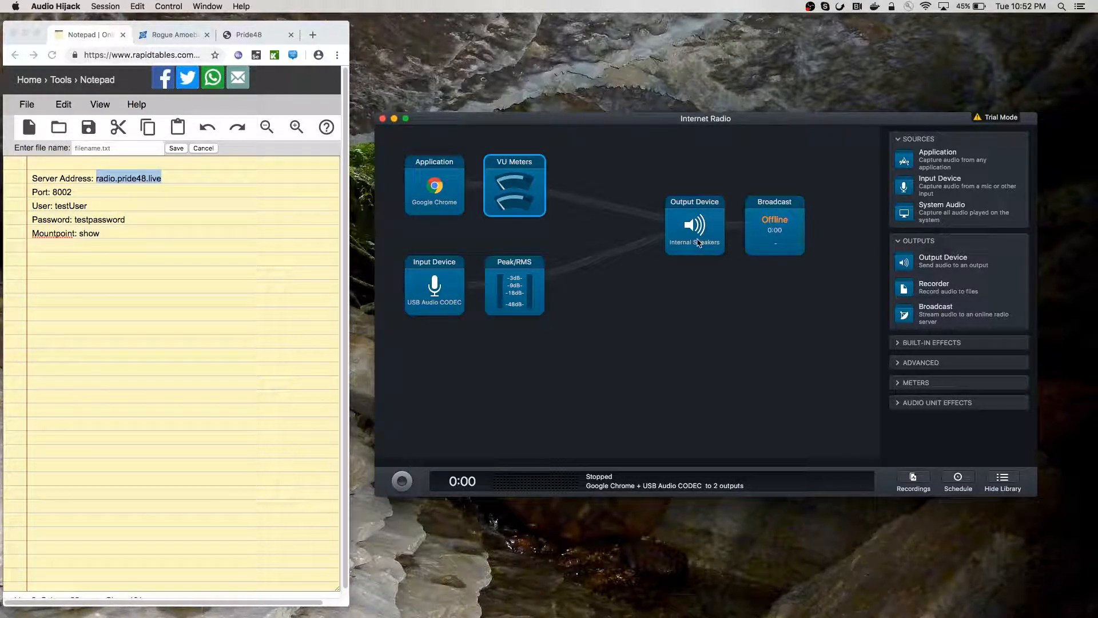
left_click_drag(700, 239, 627, 237)
left_click_drag(747, 234, 712, 235)
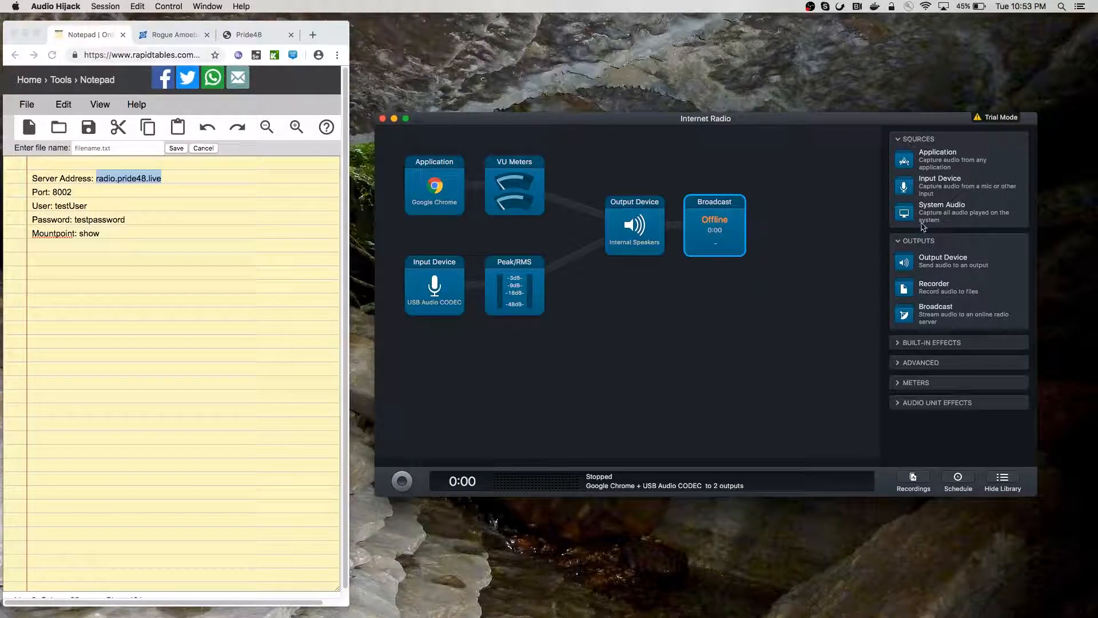
Expand the library's built-in effects, advanced, Meters and Audio Unit Effects groups and scroll through them
left_click(908, 345)
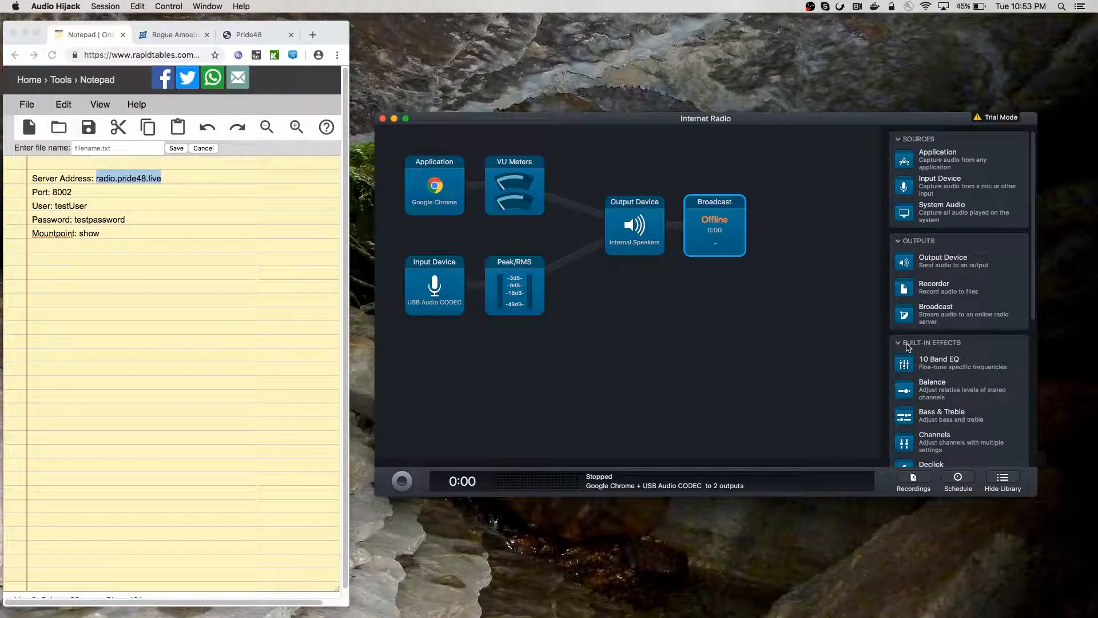
scroll(916, 363, "down", 10)
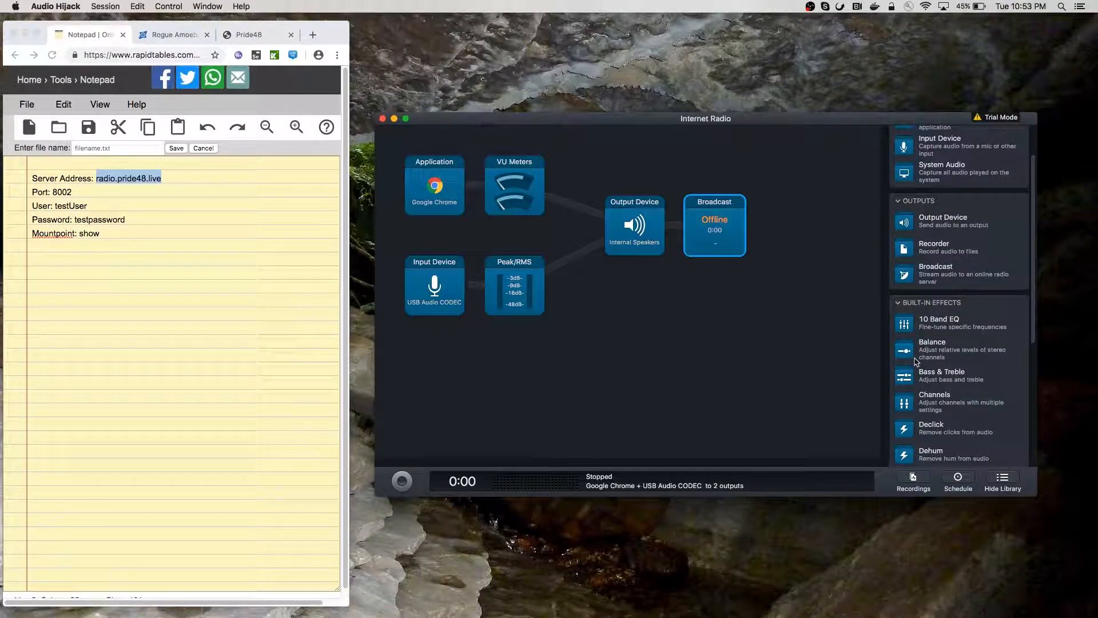
left_click(913, 413)
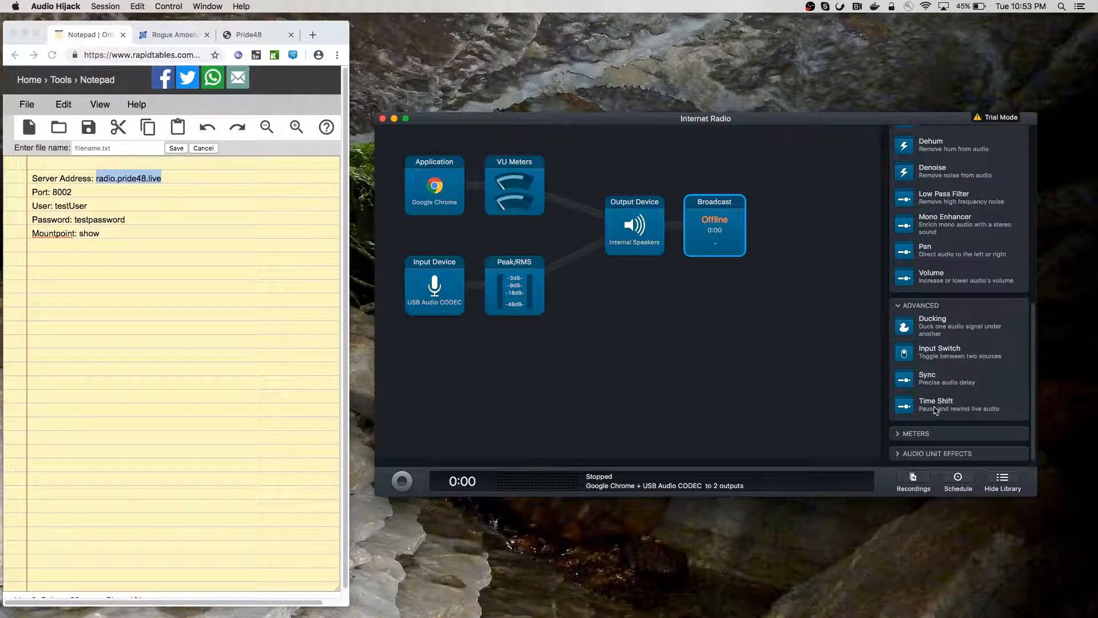
left_click(921, 430)
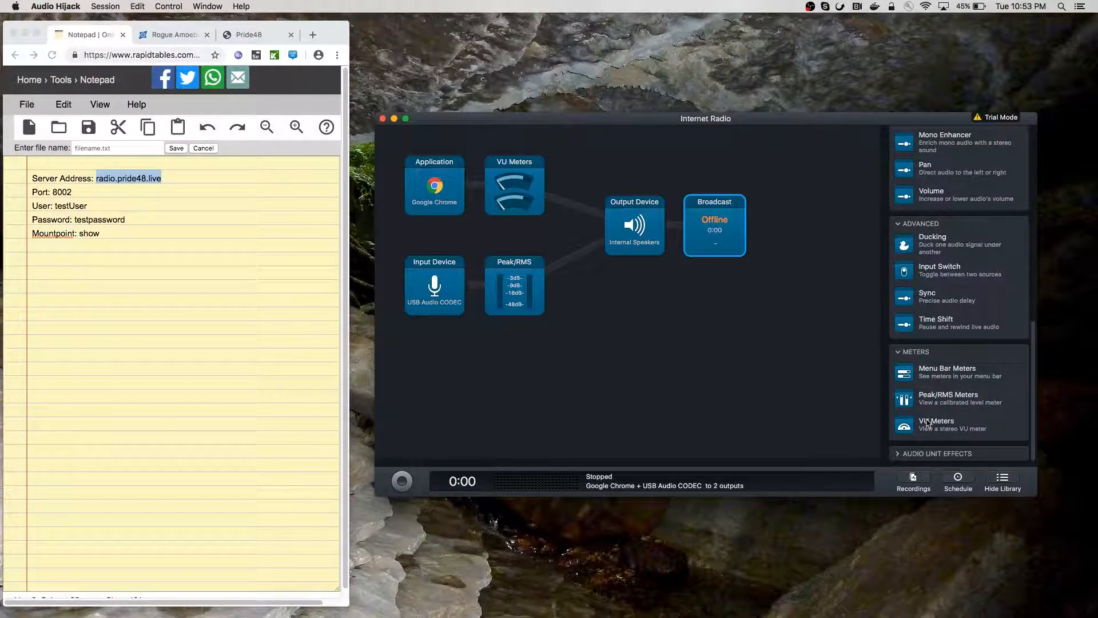
left_click(920, 453)
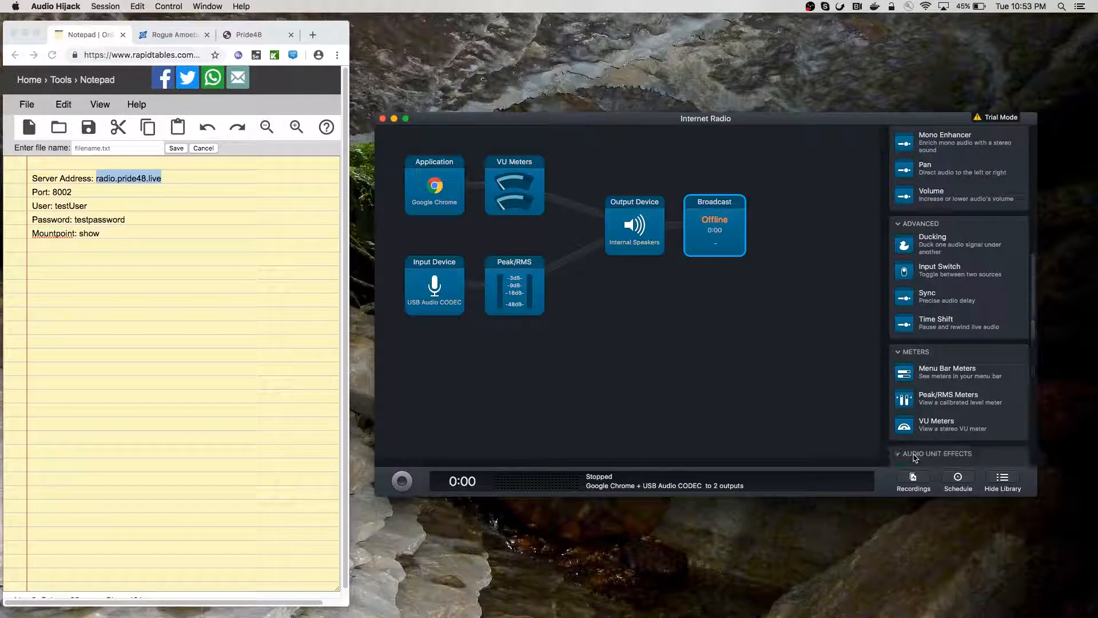
scroll(921, 441, "down", 5)
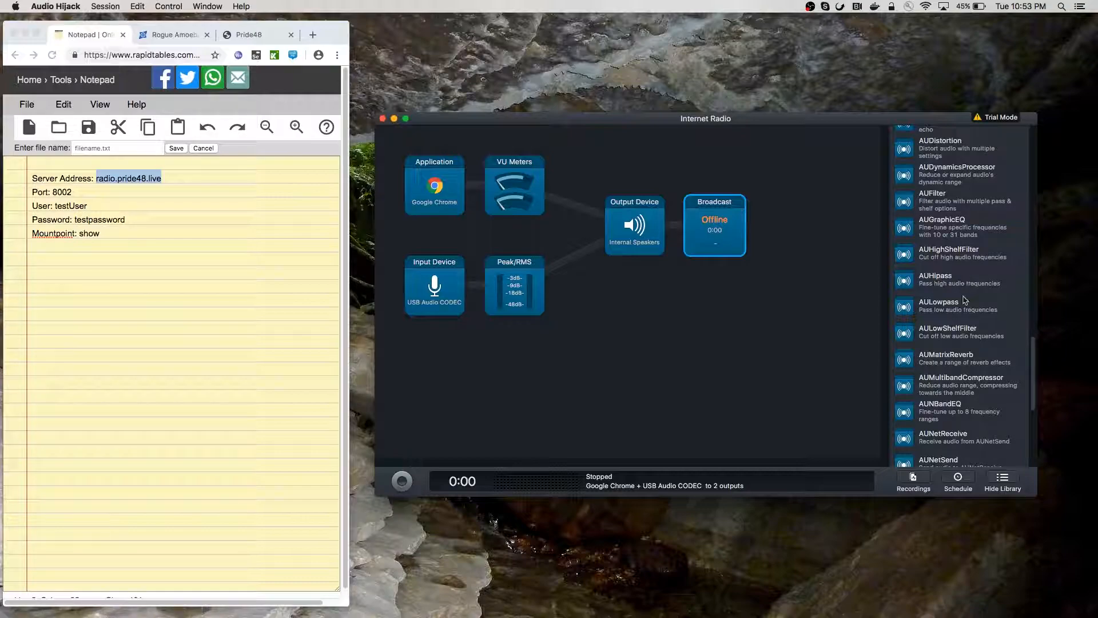
scroll(961, 316, "up", 10)
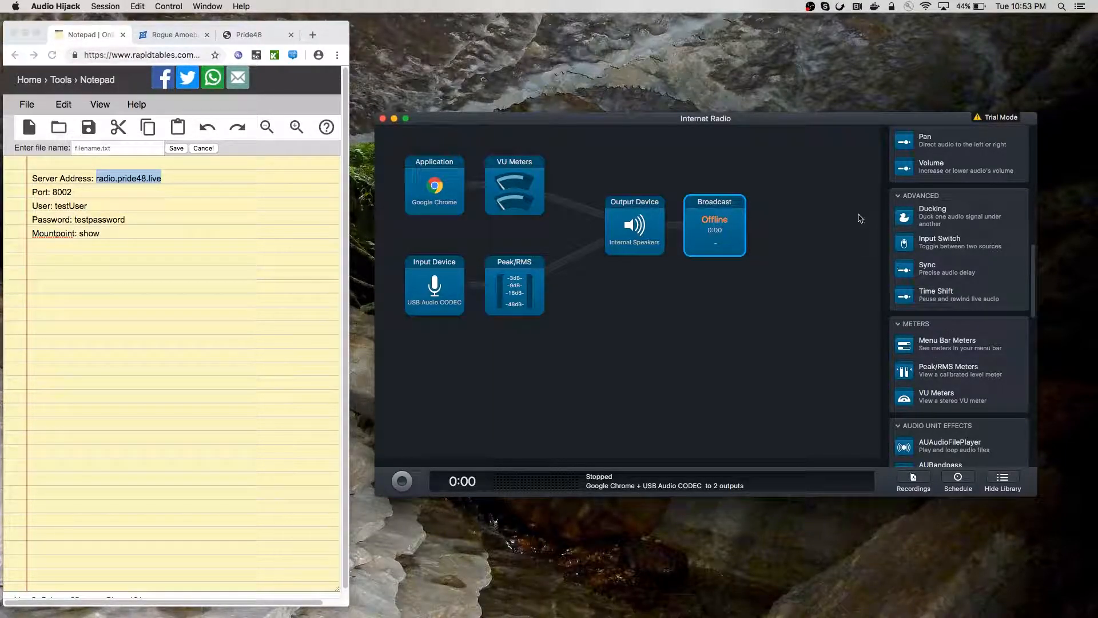
Add an MP3 256 kbps Stereo Recorder and a 10 Band EQ between Internal Speakers and Broadcast
left_click_drag(793, 124, 795, 131)
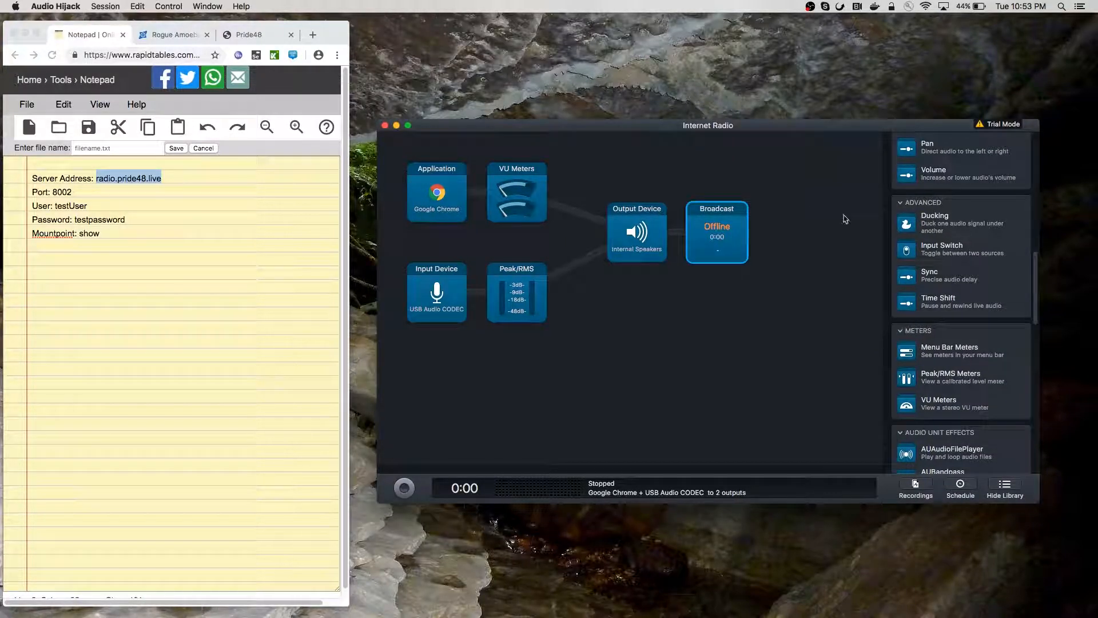
left_click_drag(1036, 286, 1022, 182)
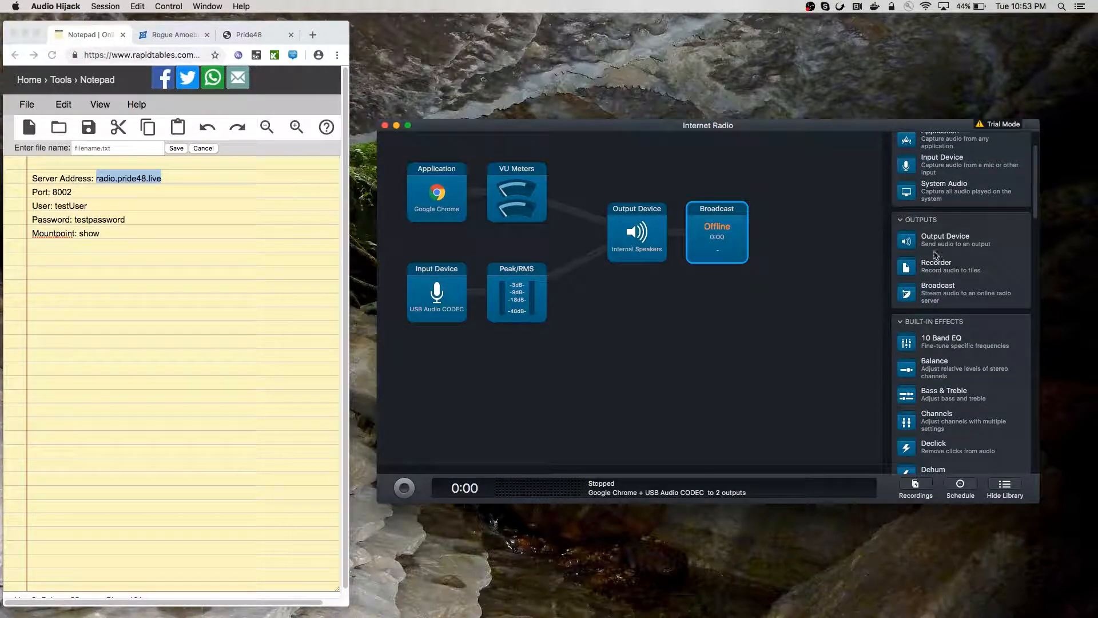
left_click_drag(938, 271, 806, 232)
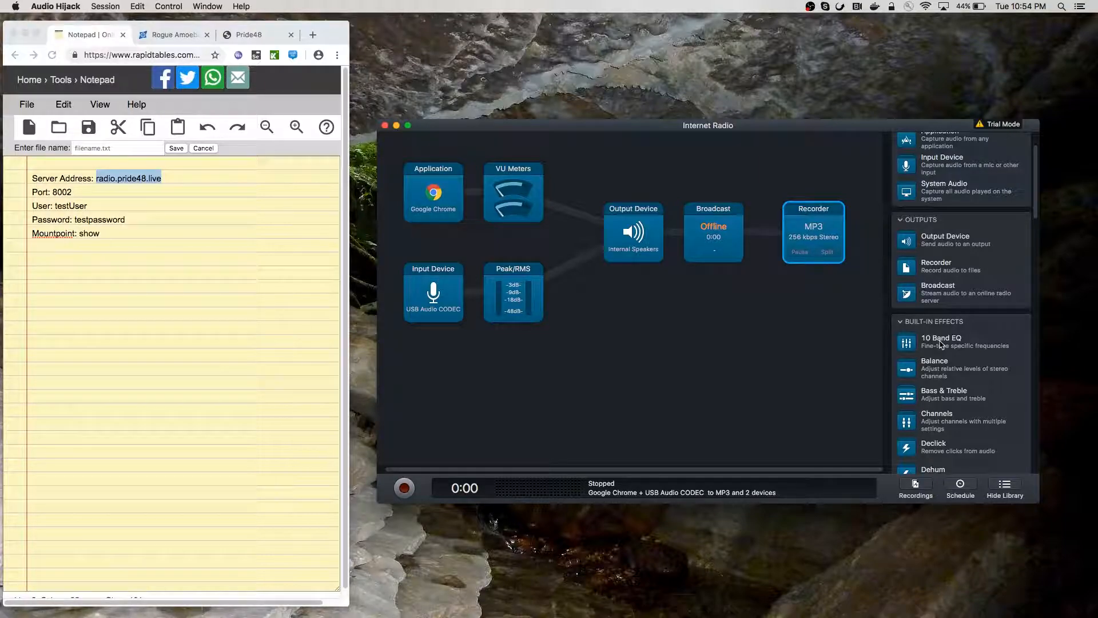
left_click_drag(941, 342, 783, 272)
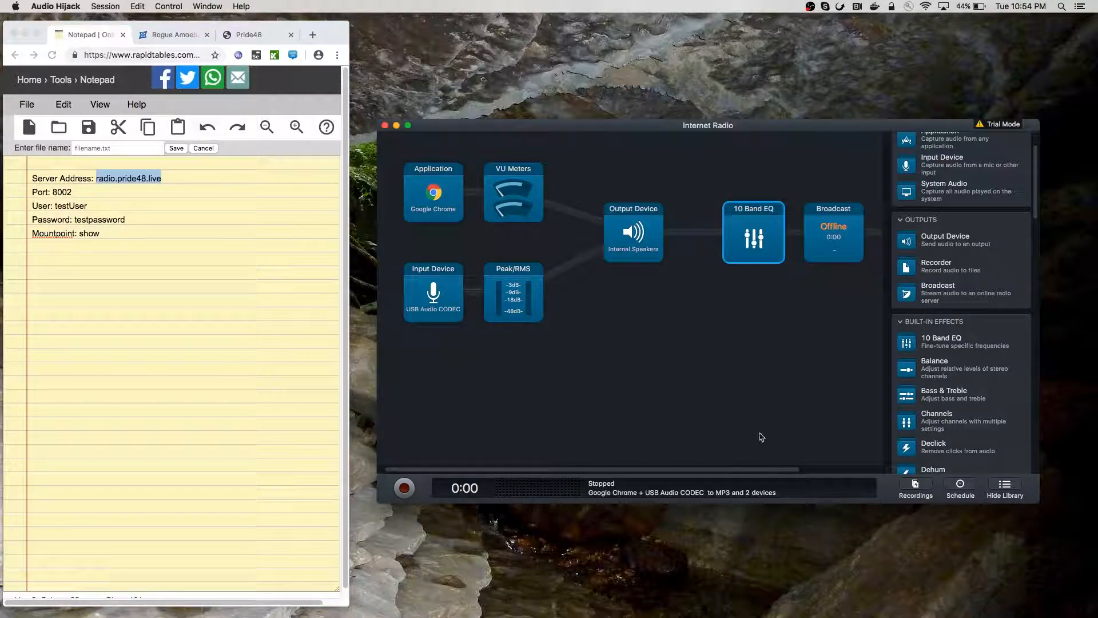
left_click_drag(707, 473, 761, 472)
left_click_drag(843, 238, 715, 249)
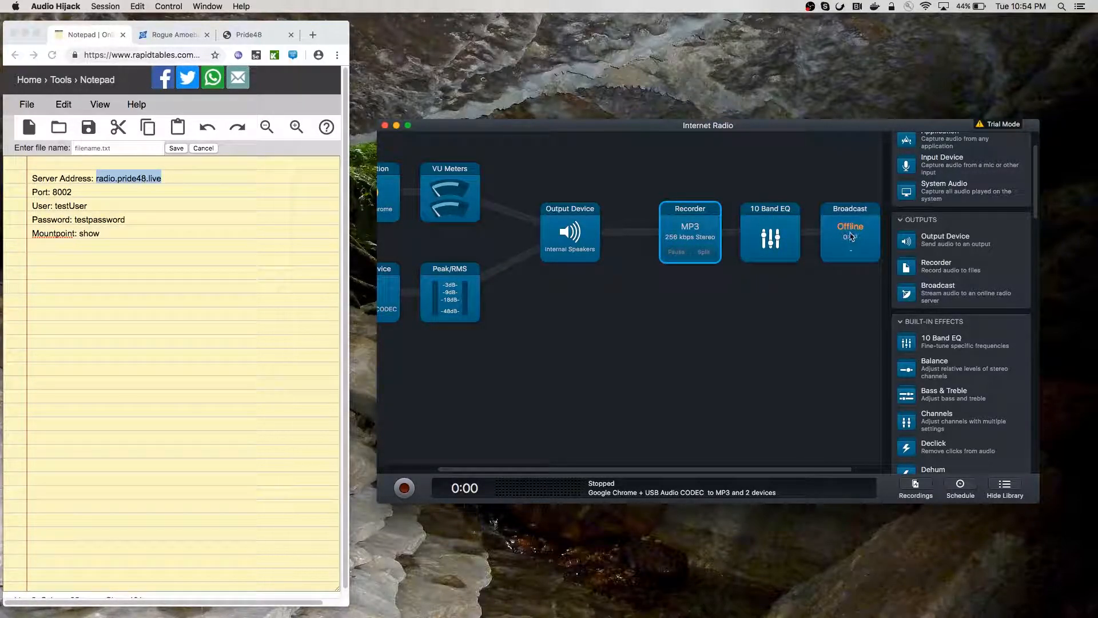
Delete the 10 Band EQ block and move Broadcast ahead of the MP3 Recorder
right_click(780, 237)
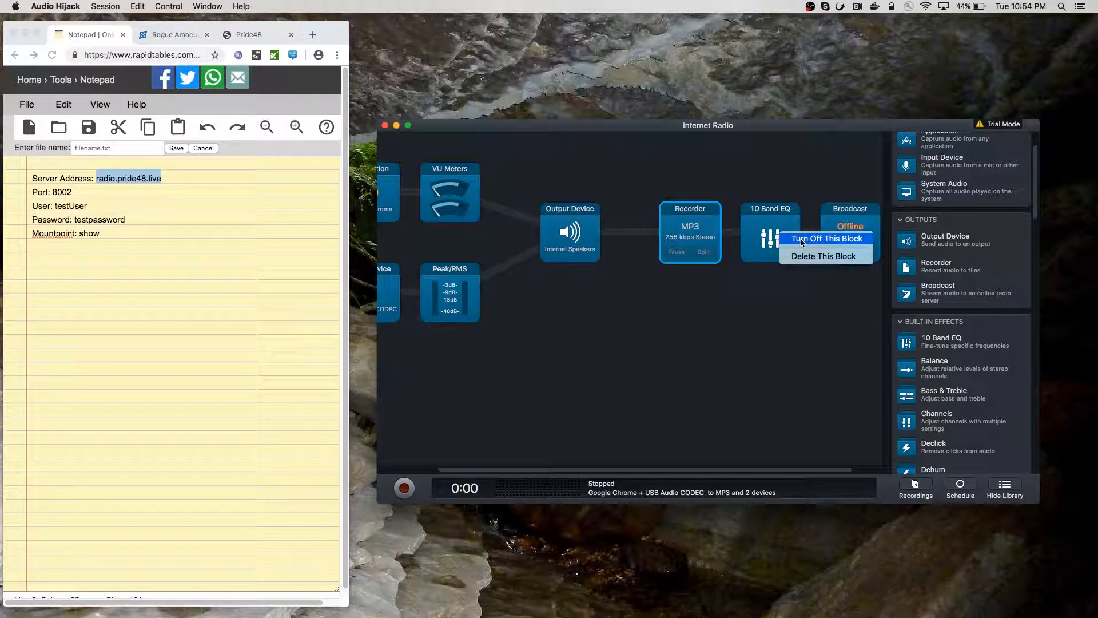
left_click(810, 262)
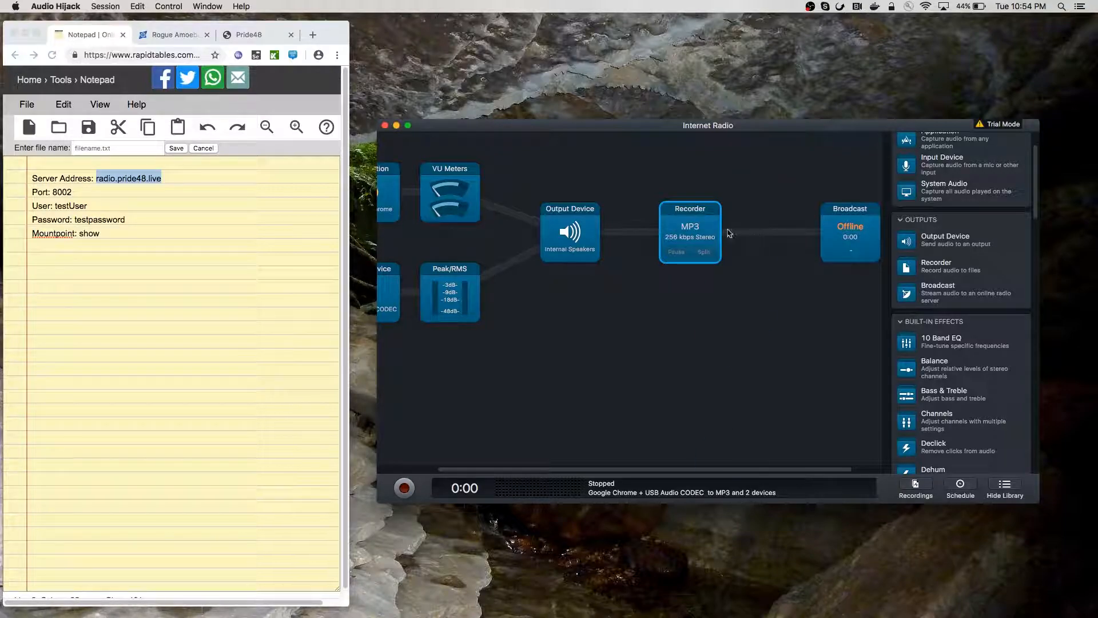
left_click_drag(819, 235, 687, 238)
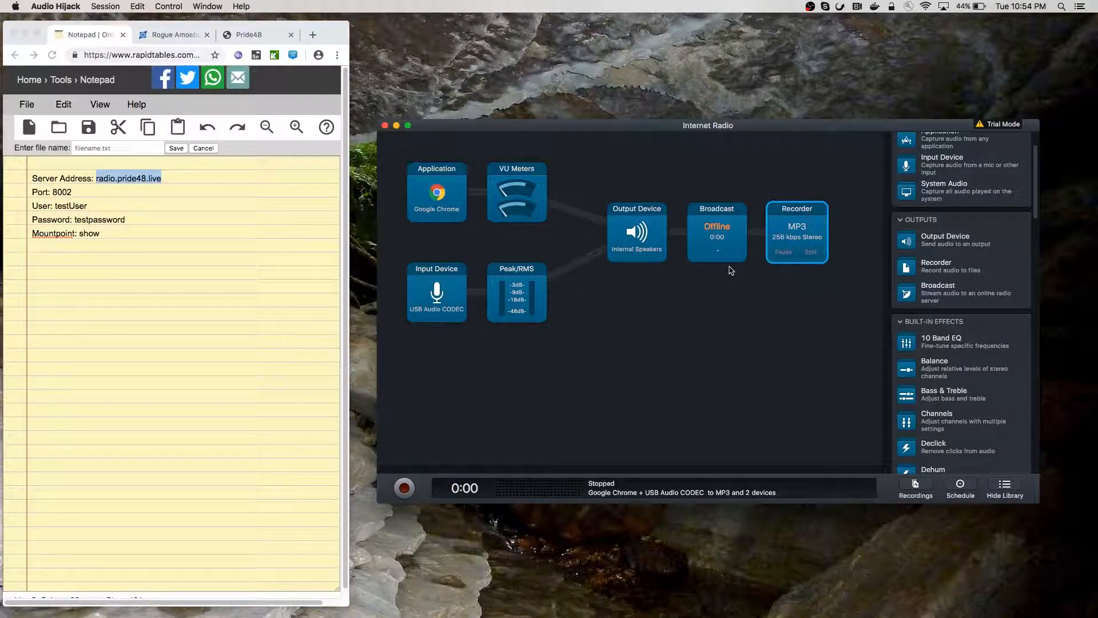
left_click(807, 240)
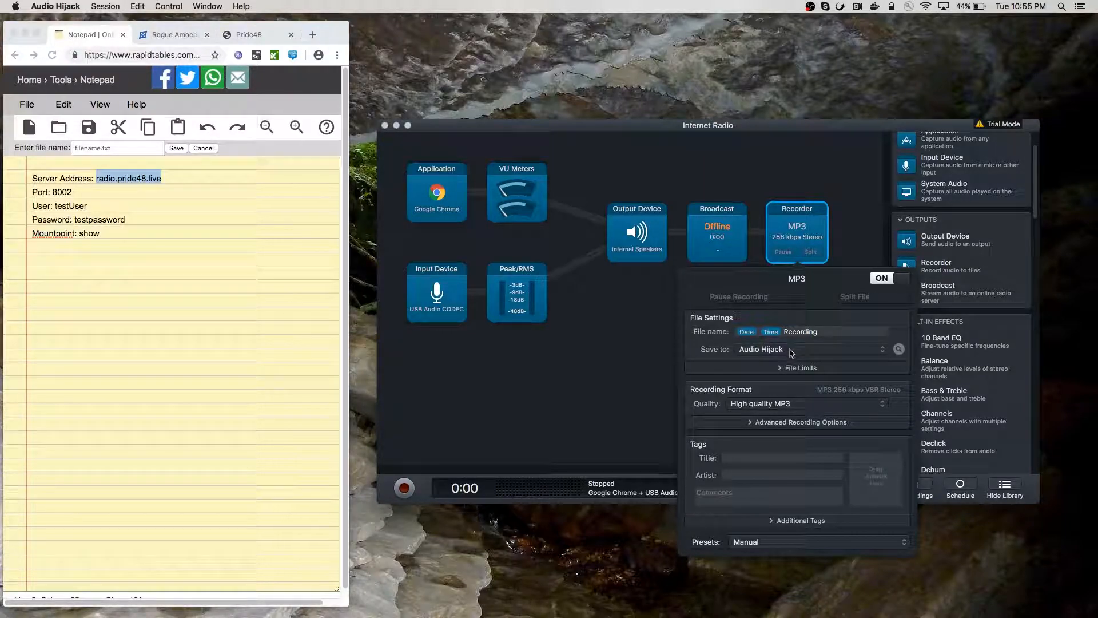
left_click(792, 372)
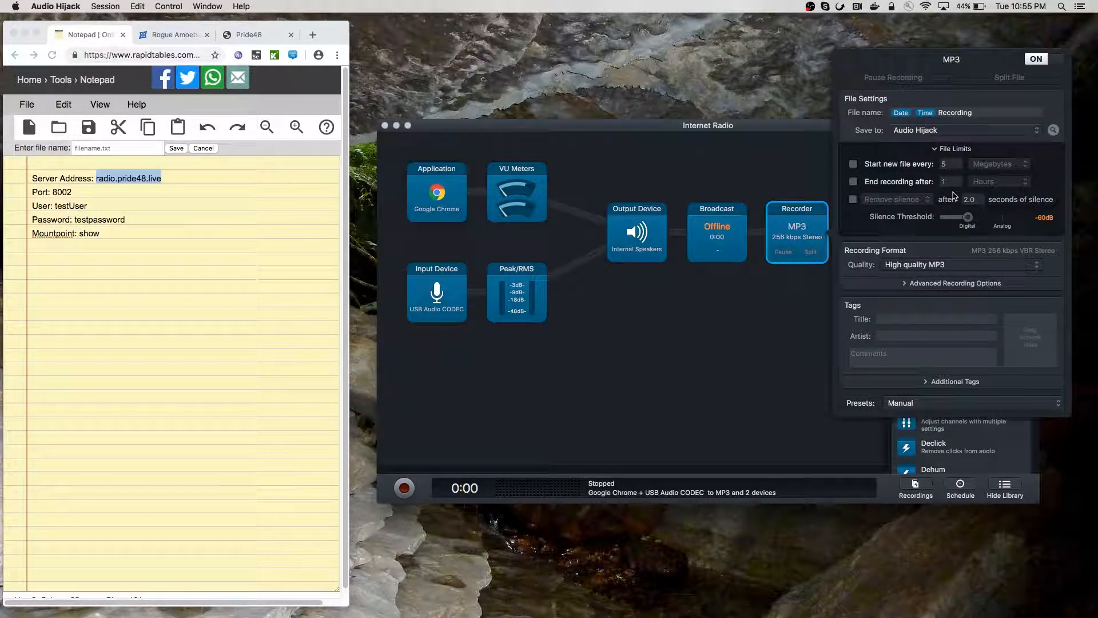
left_click(808, 201)
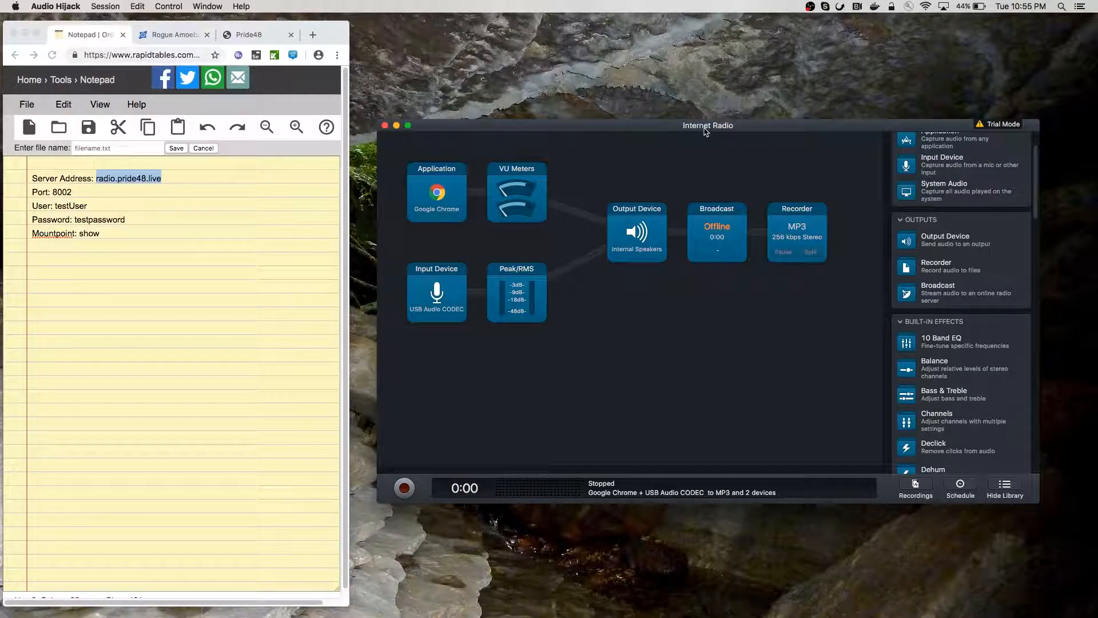
Start broadcasting and MP3 recording, then turn off the Internal Speakers Output Device block
left_click_drag(704, 130, 723, 133)
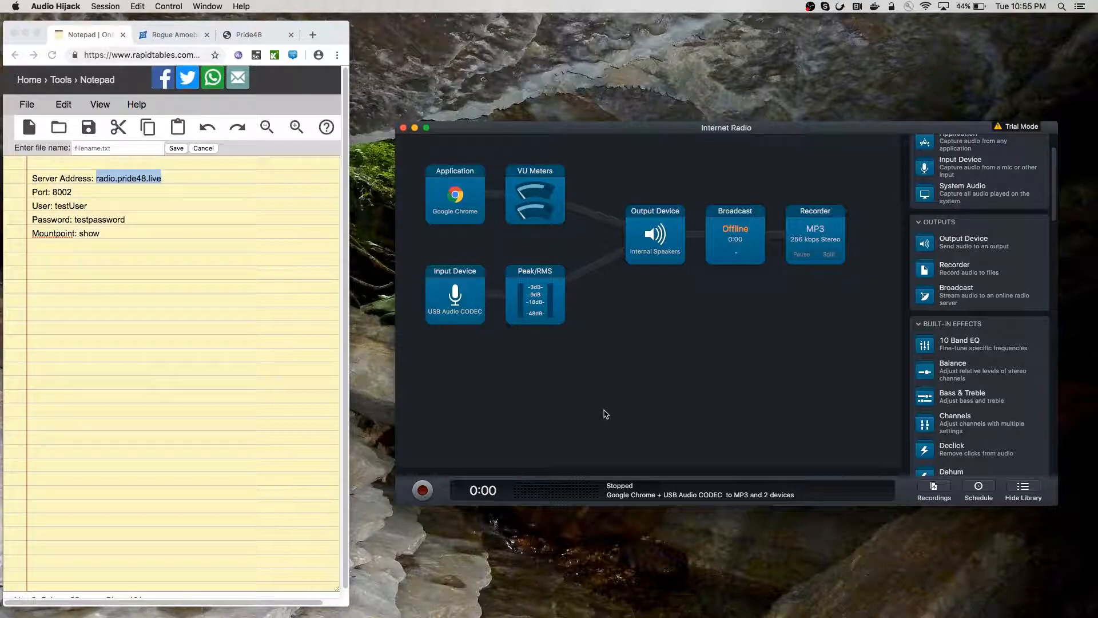
left_click(423, 490)
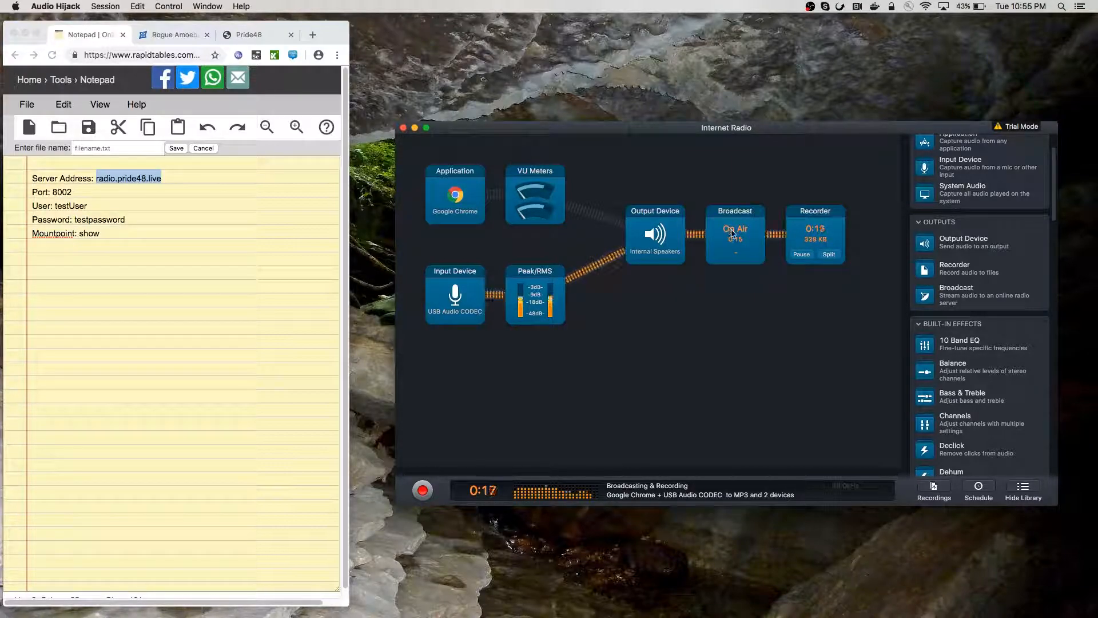
right_click(665, 239)
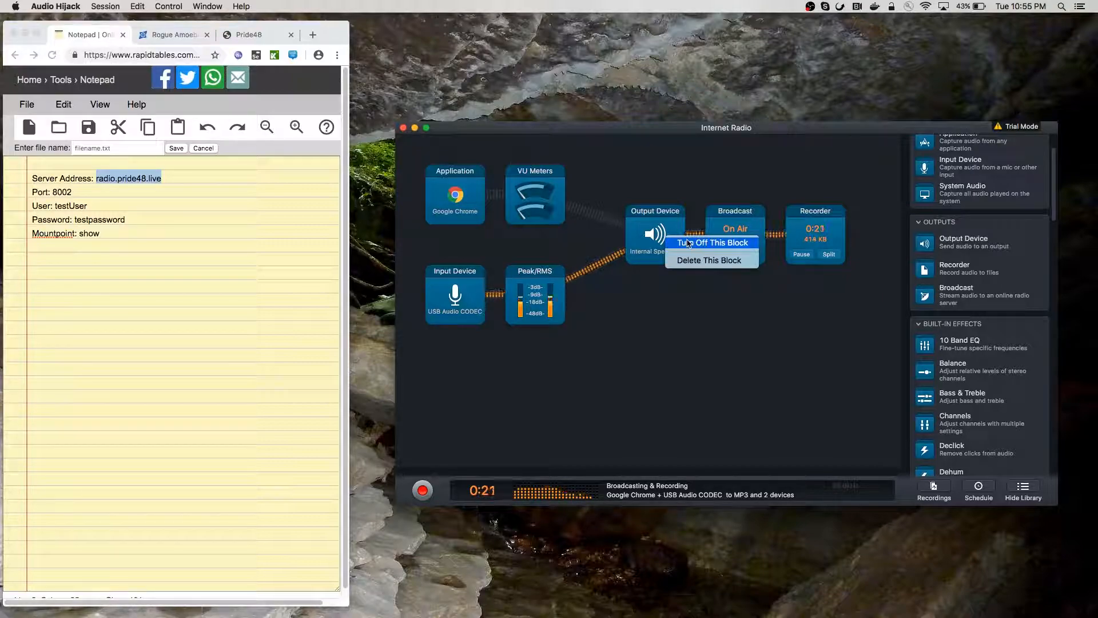
left_click(687, 242)
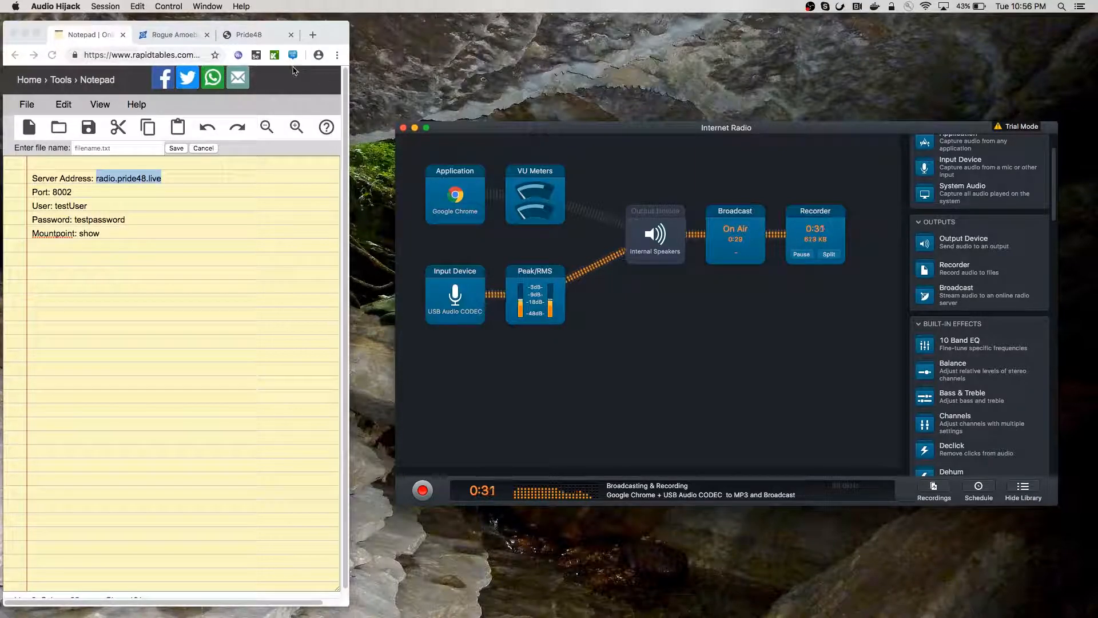
Switch to the Pride48 tab in Chrome and play its Listen Live stream
left_click(249, 39)
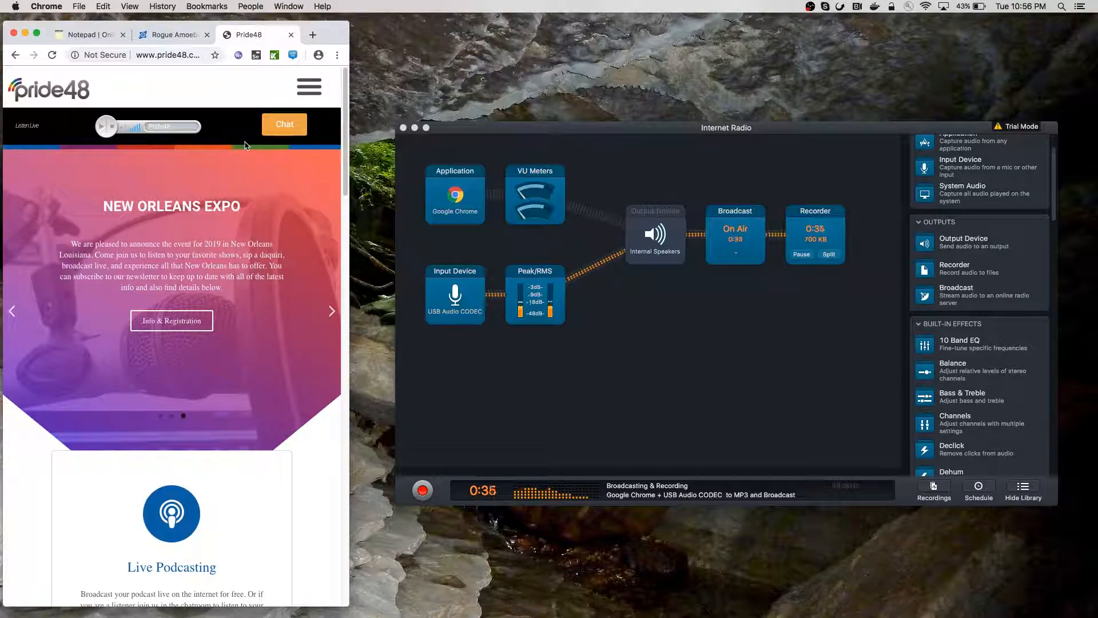
left_click(104, 130)
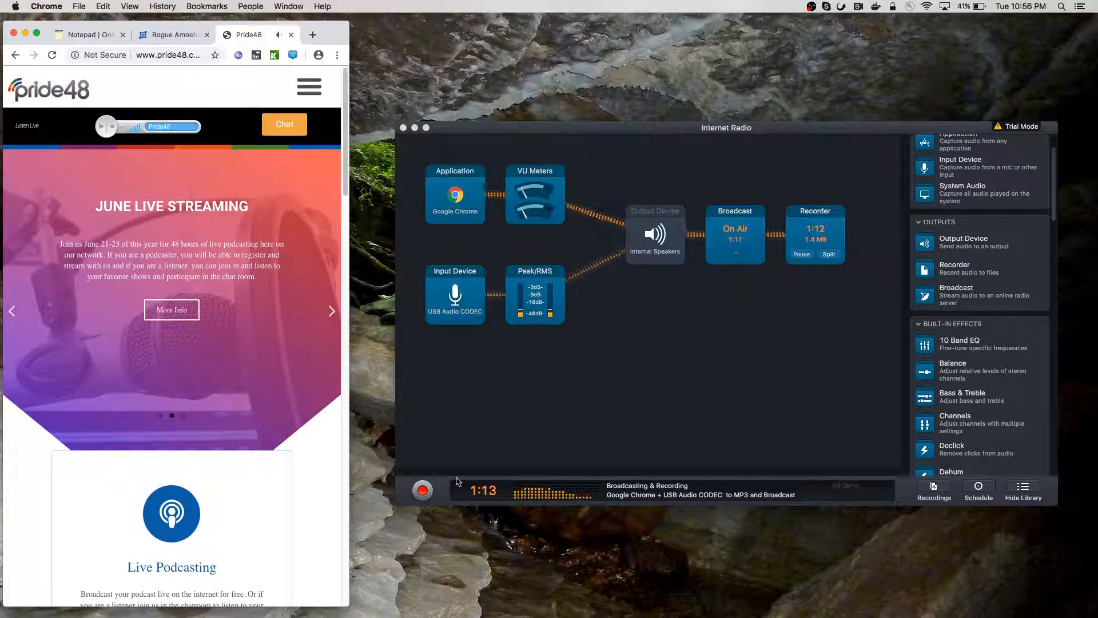
Stop the Audio Hijack broadcast and recording at 3:27, then stop the Pride48 live player
left_click(428, 492)
left_click(423, 490)
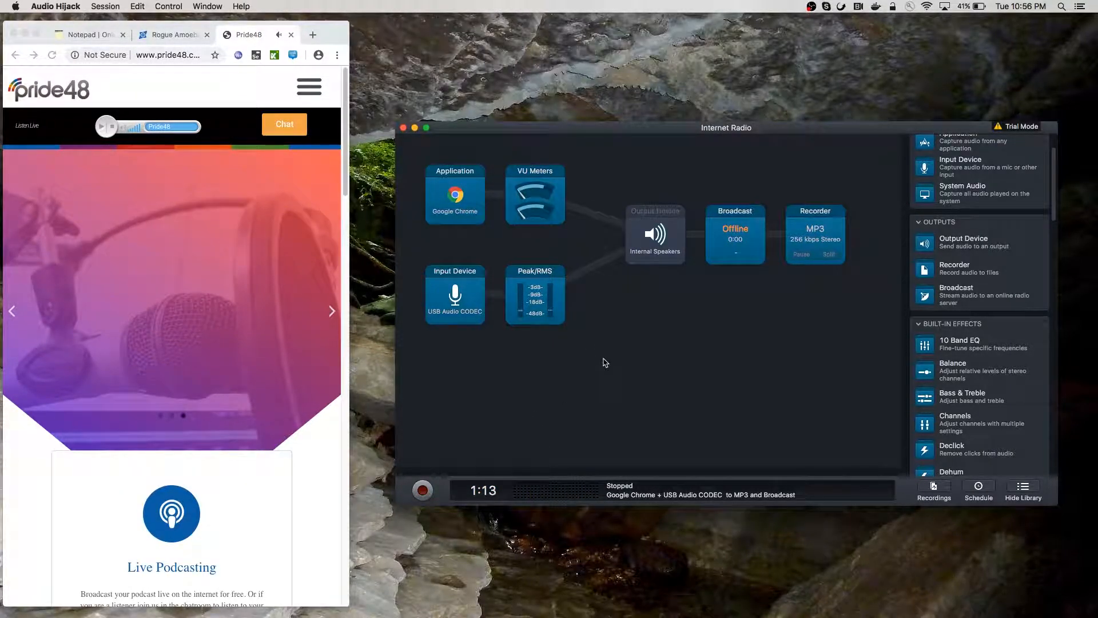
left_click(113, 131)
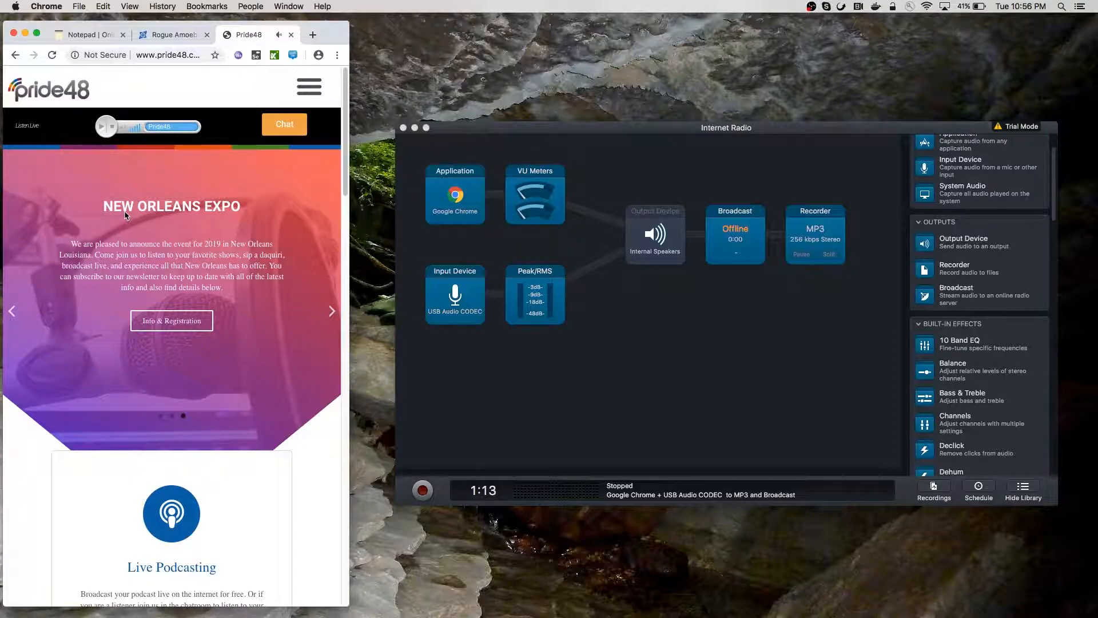
left_click(113, 131)
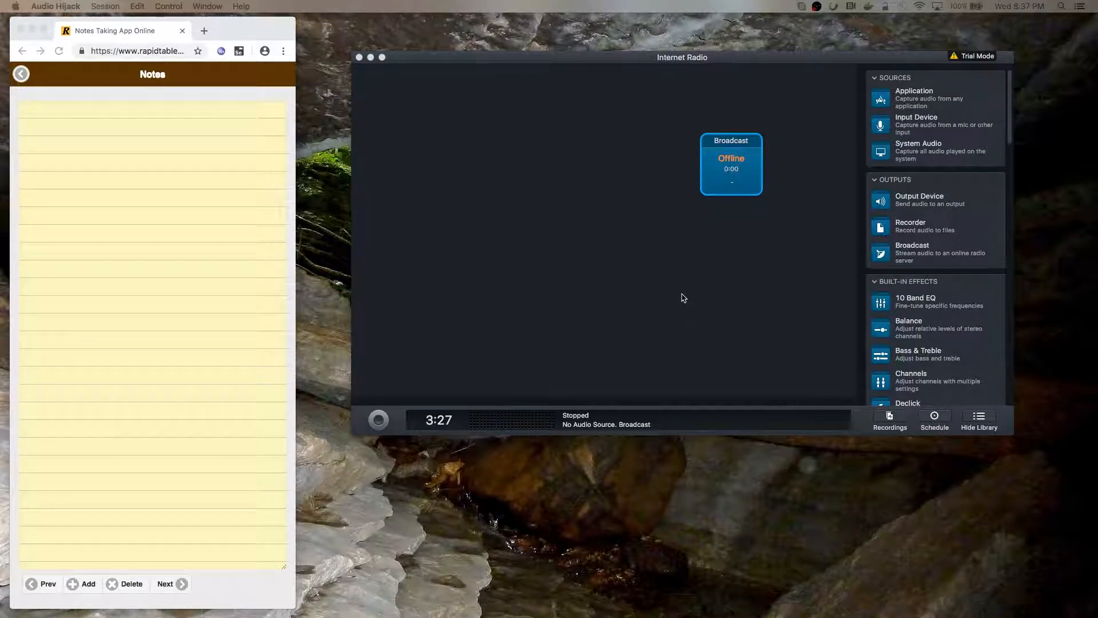
Shift Broadcast left and place an unassigned Application source block feeding it
left_click_drag(730, 146, 629, 167)
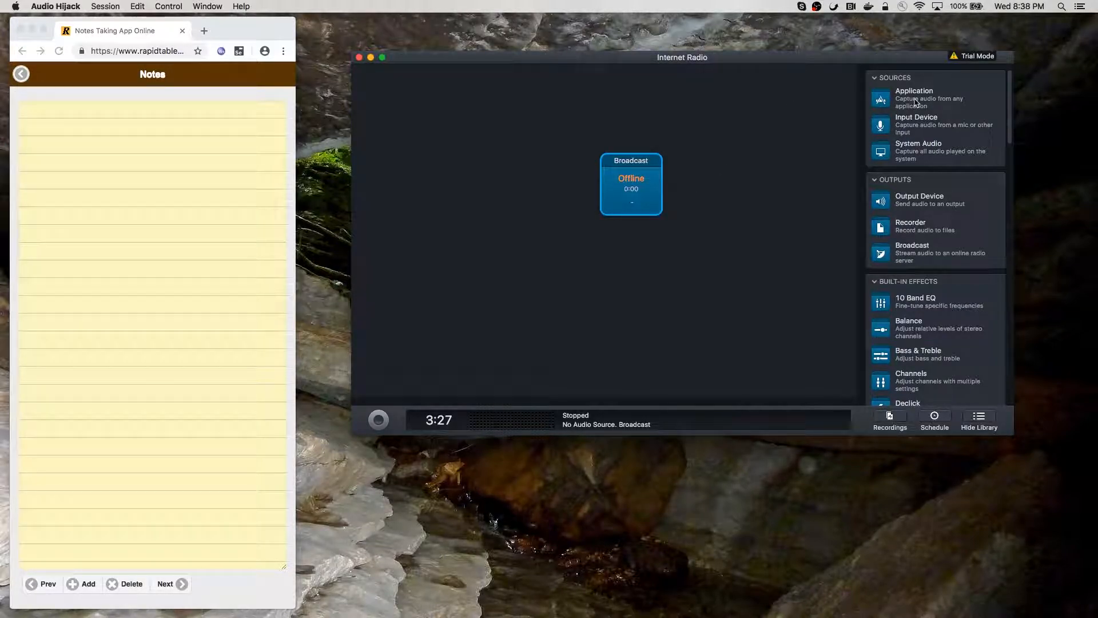
left_click_drag(917, 101, 546, 188)
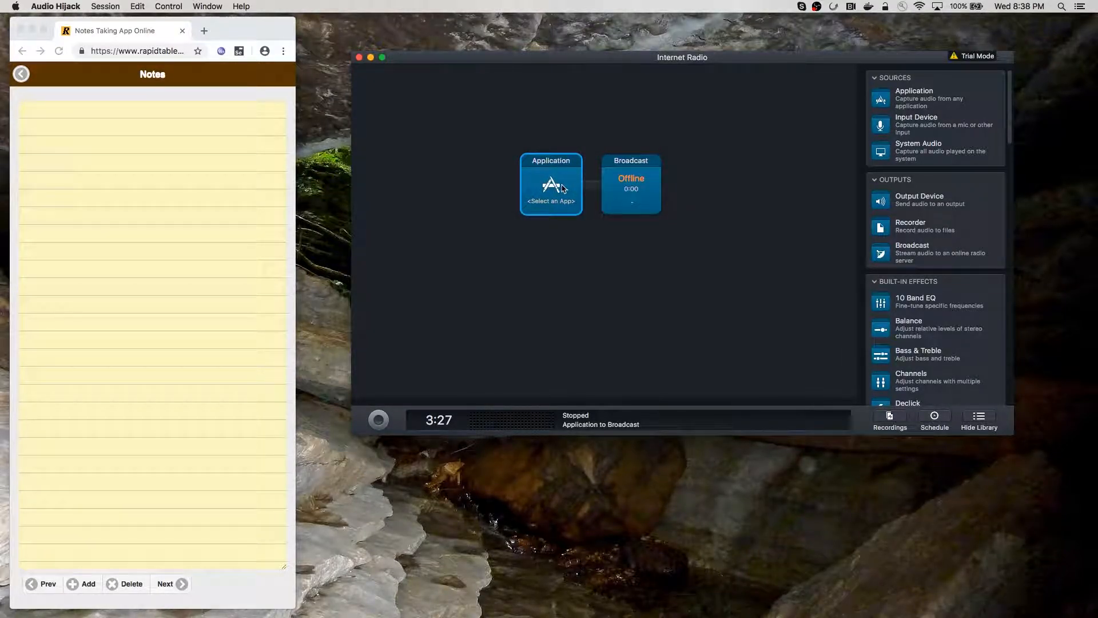
Set the Application source to Skype and reveal its Advanced capture options
left_click(563, 188)
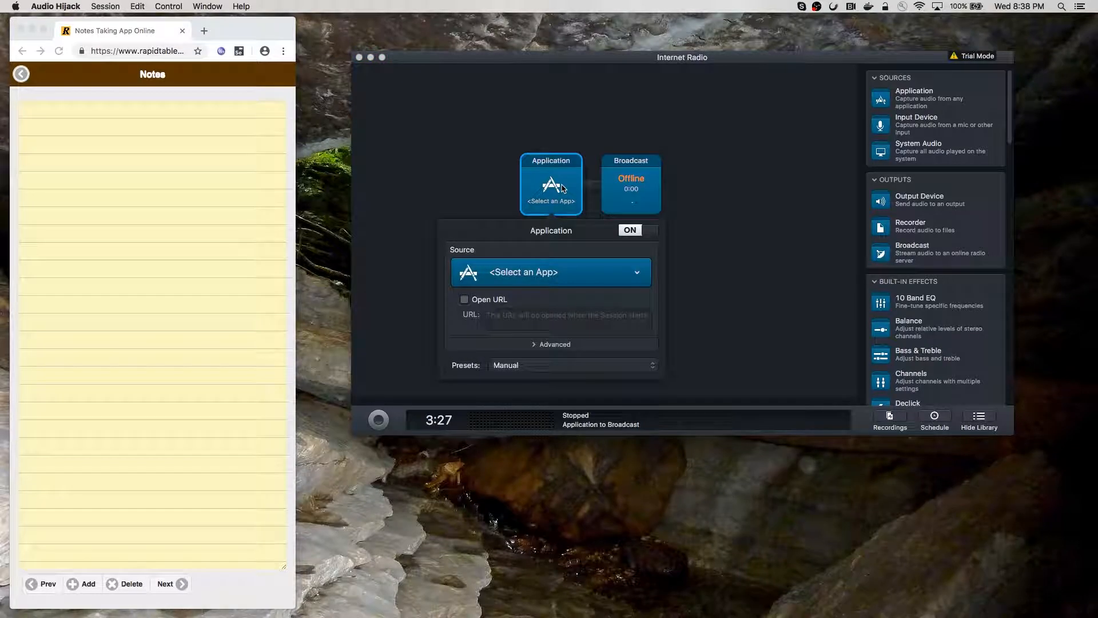
left_click(593, 274)
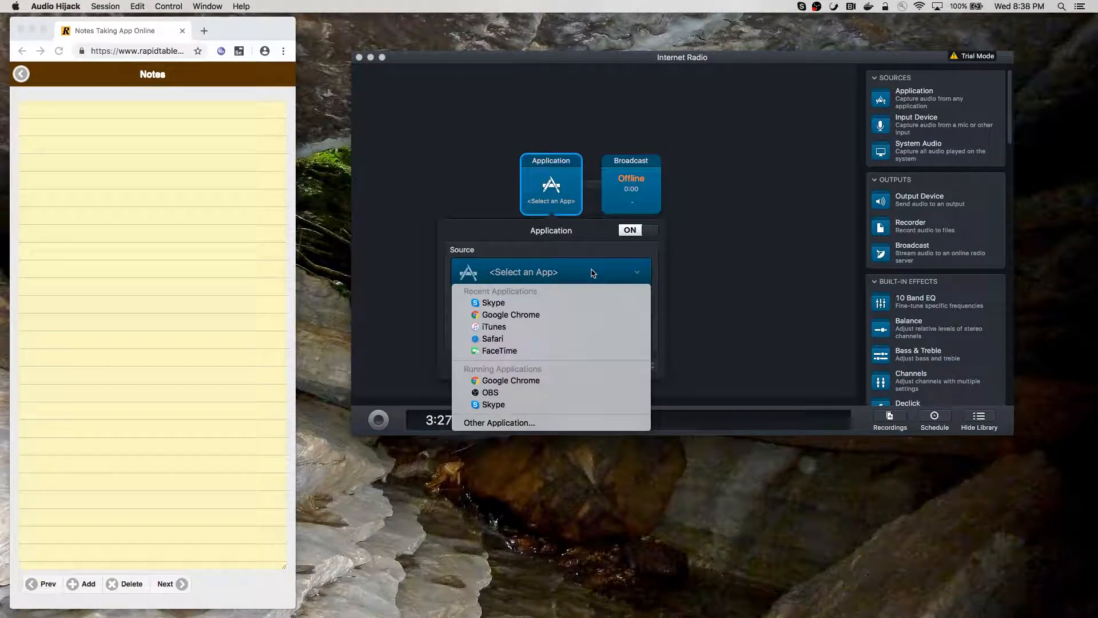
left_click(587, 305)
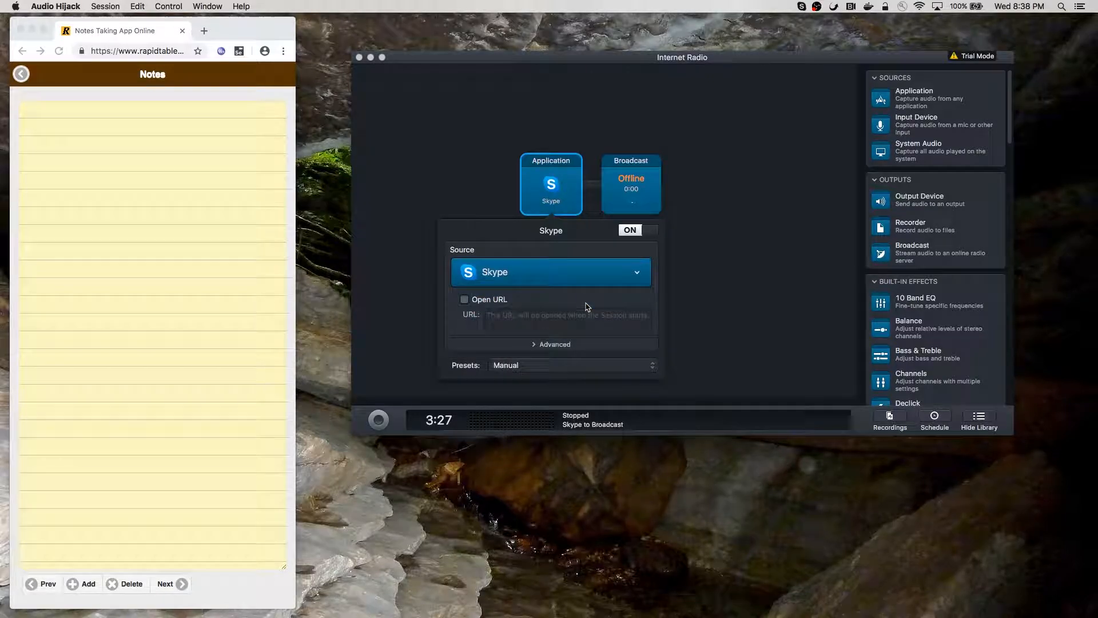
left_click(564, 346)
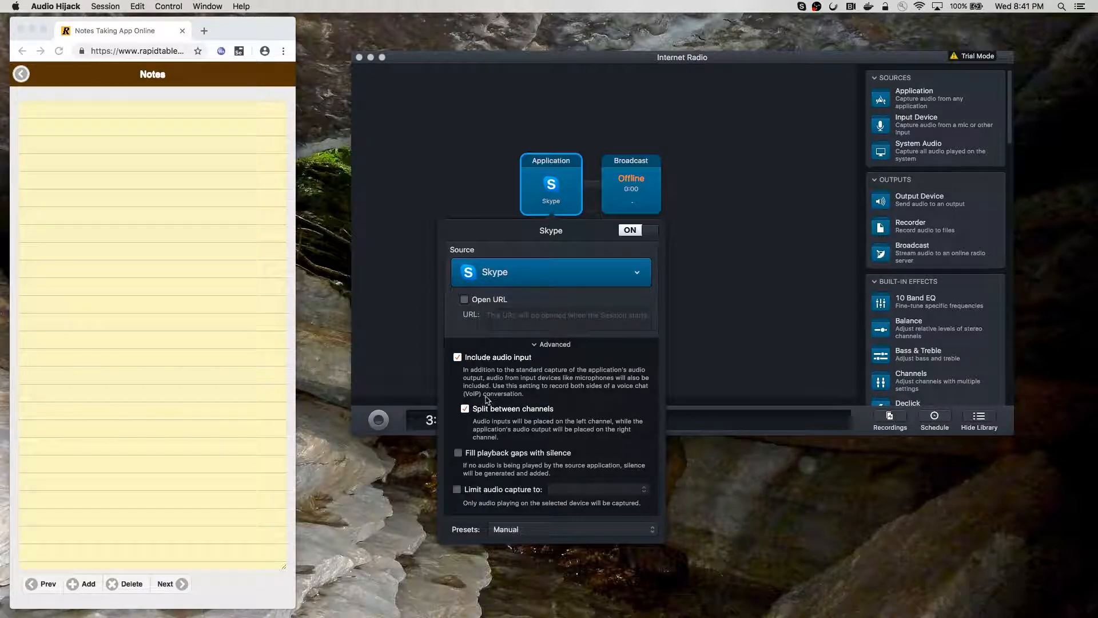
Toggle Skype's 'Split between channels' off and back on, then close the source settings
left_click(465, 409)
left_click(466, 411)
left_click(551, 179)
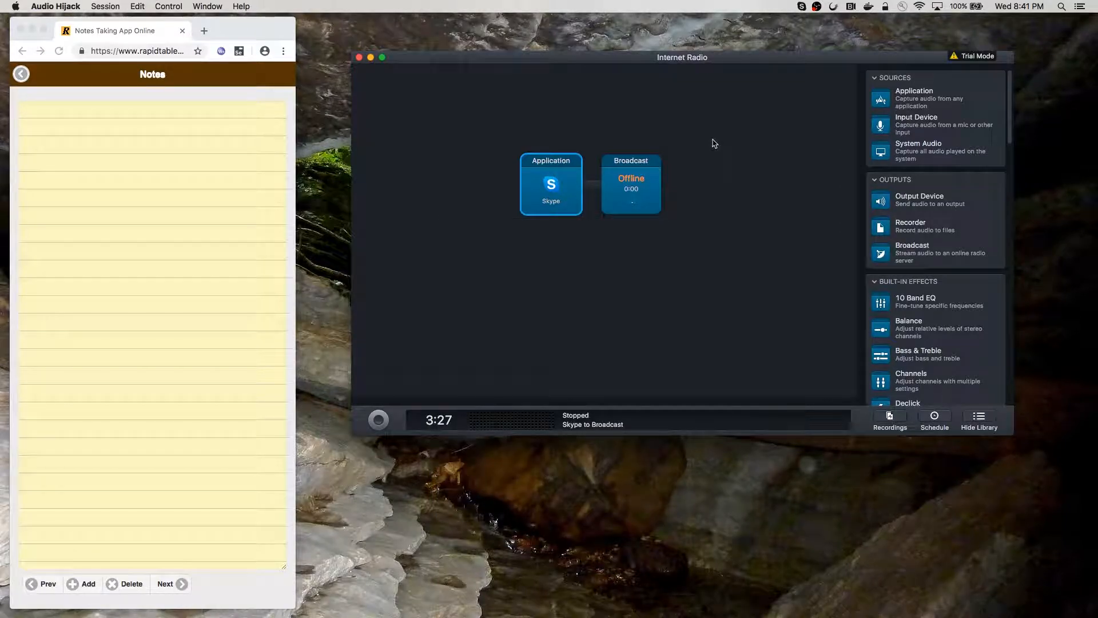
Move the Internet Radio window left and bring Skype's Test your audio window beside it
left_click_drag(701, 61, 503, 83)
mouse_move(492, 607)
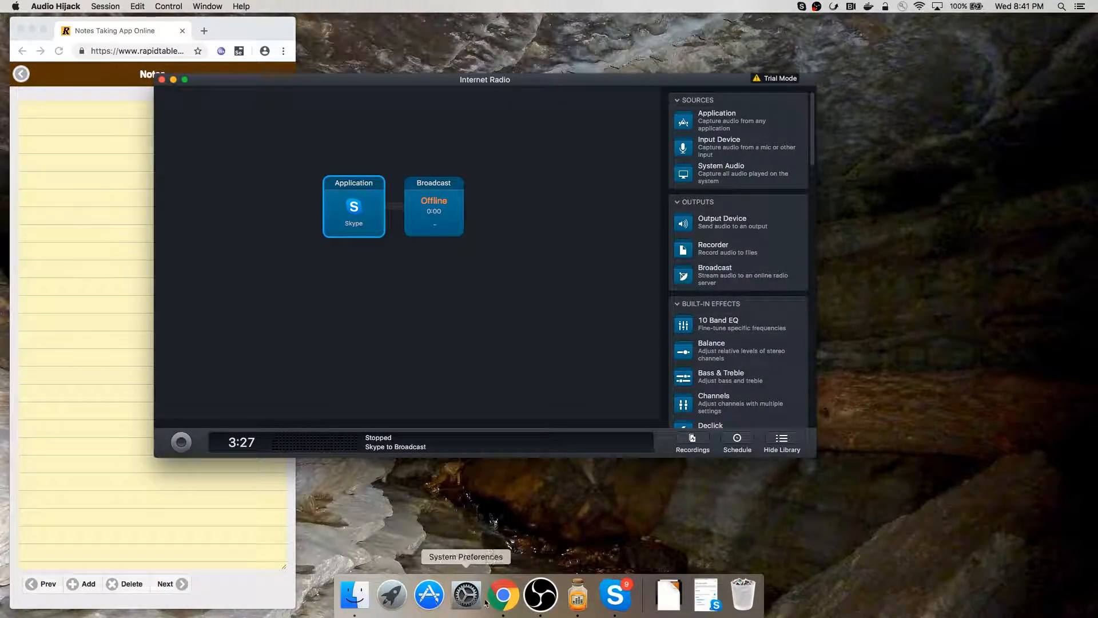
left_click(615, 595)
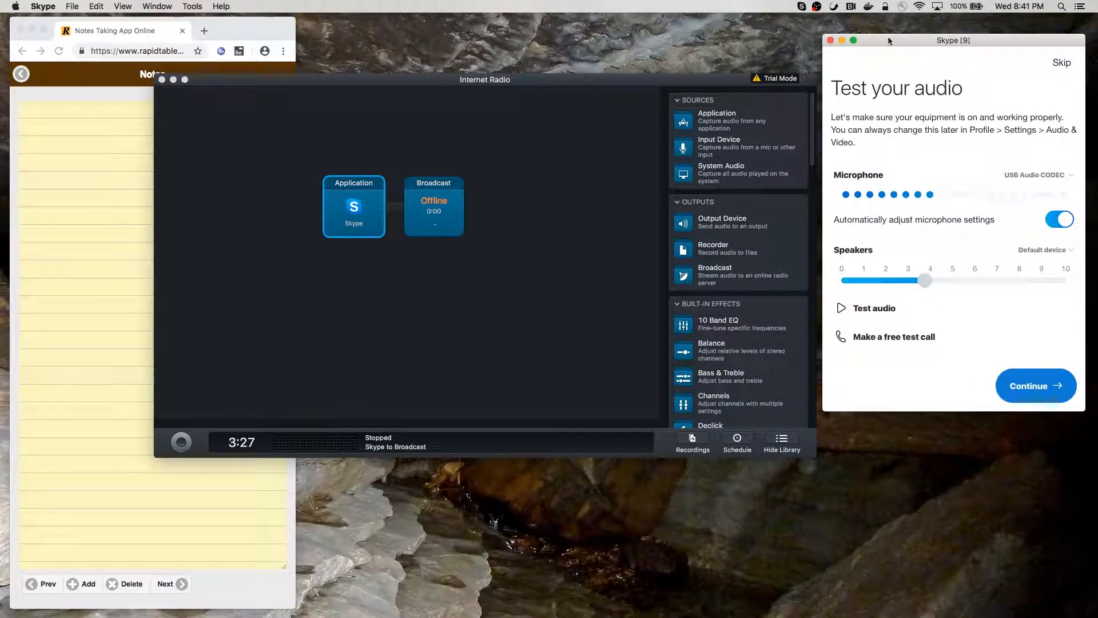
left_click_drag(892, 40, 895, 81)
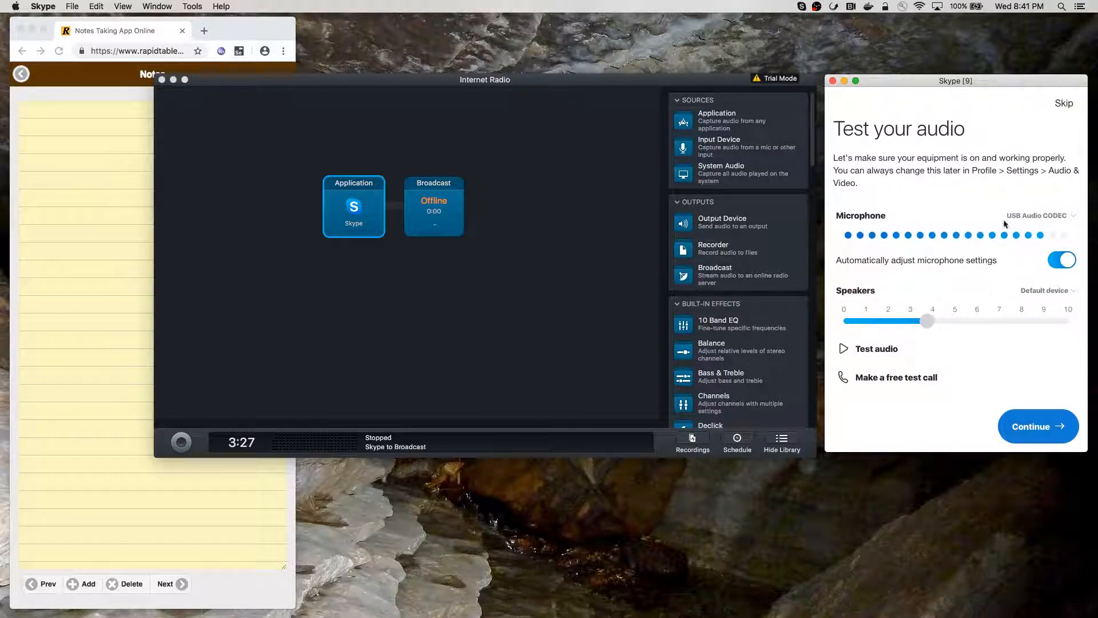
Keep USB Audio CODEC as the microphone and Default device as the speakers
left_click(1041, 221)
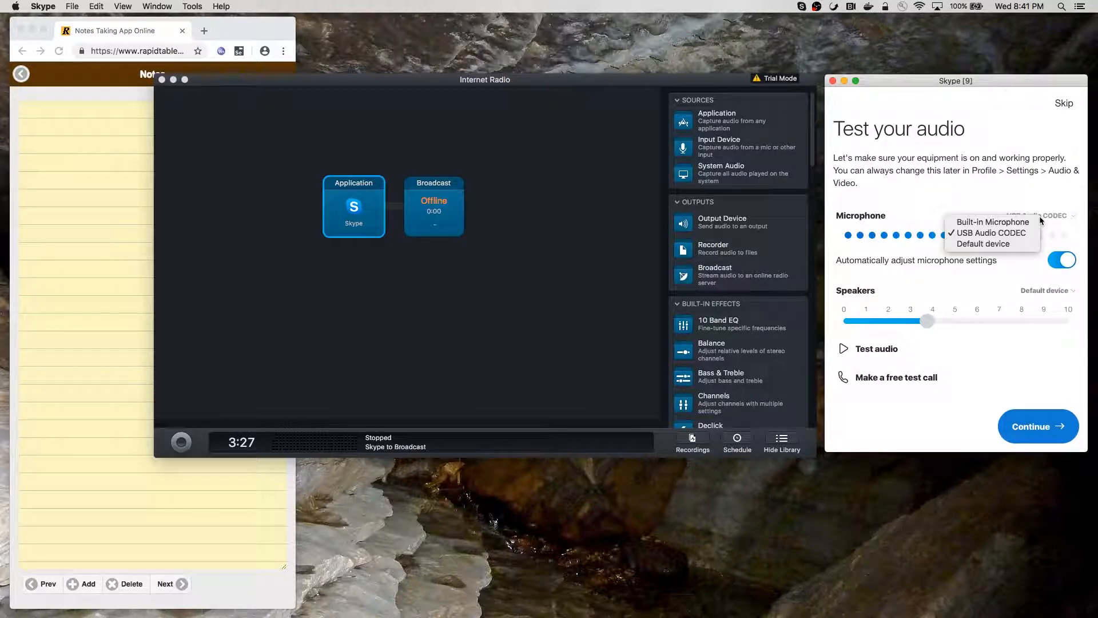
left_click(1007, 235)
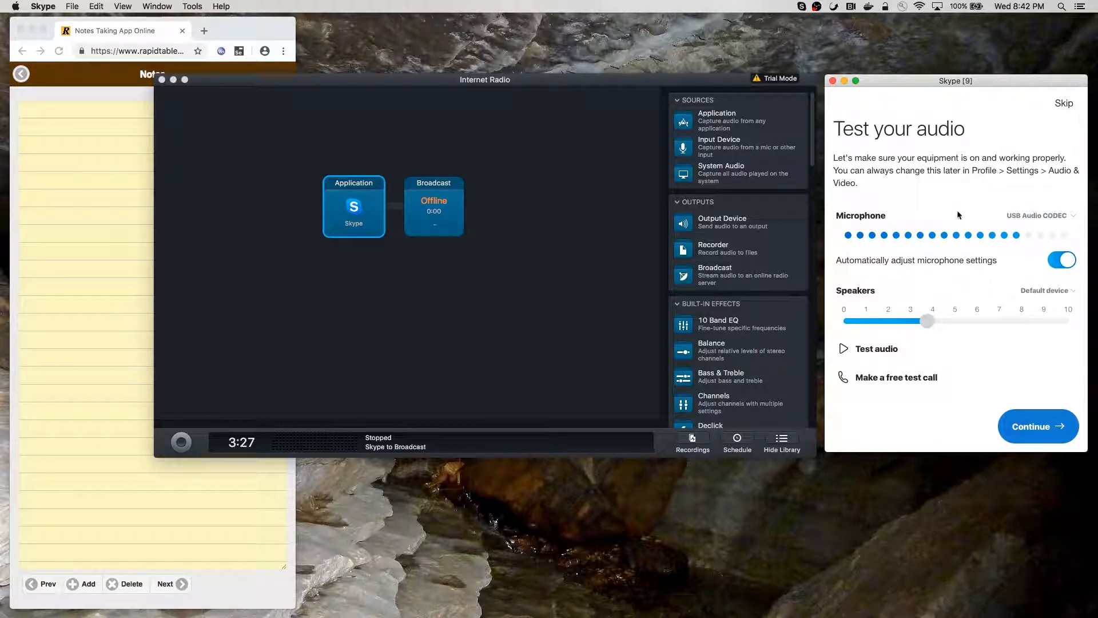
left_click(1038, 292)
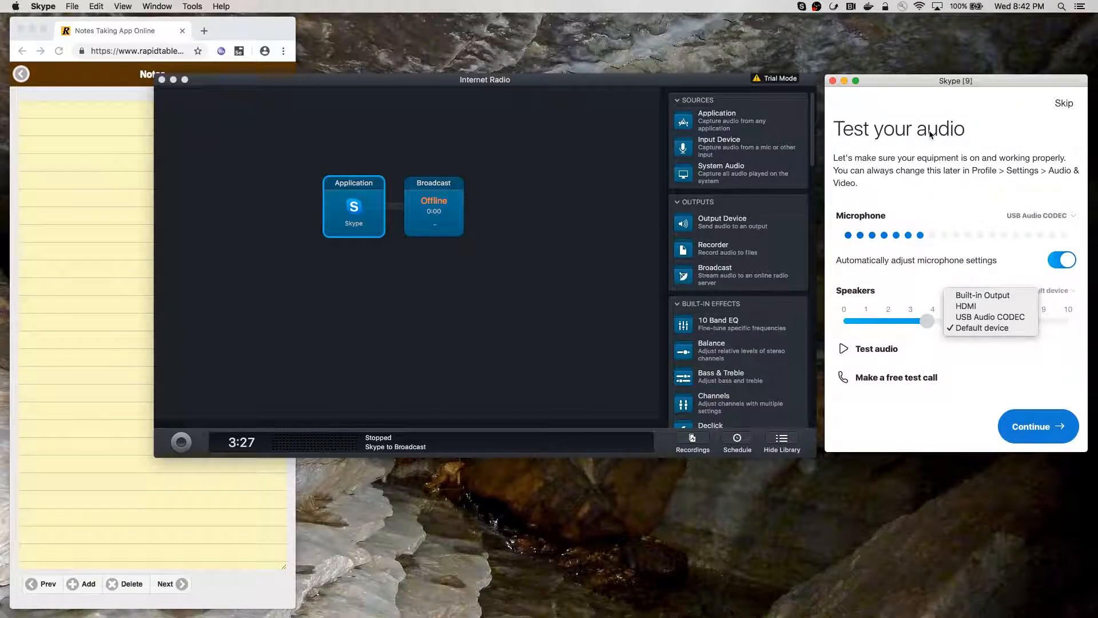
left_click(927, 83)
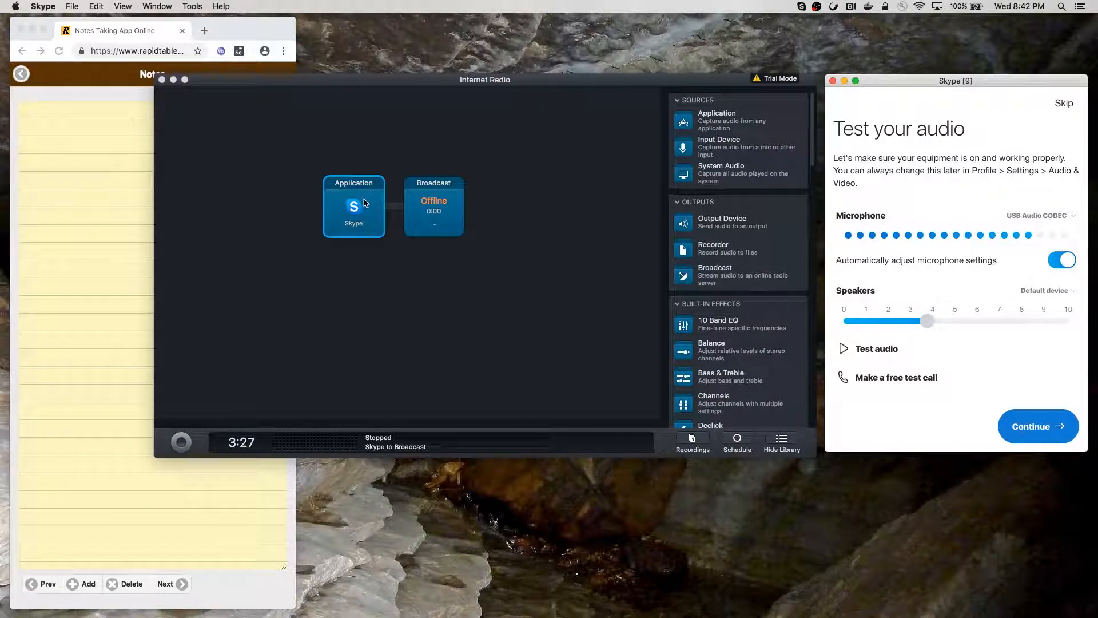
Switch the Broadcast encoding's channels from Stereo to Mono, giving MP3 96 kbps CBR Mono
double_click(446, 194)
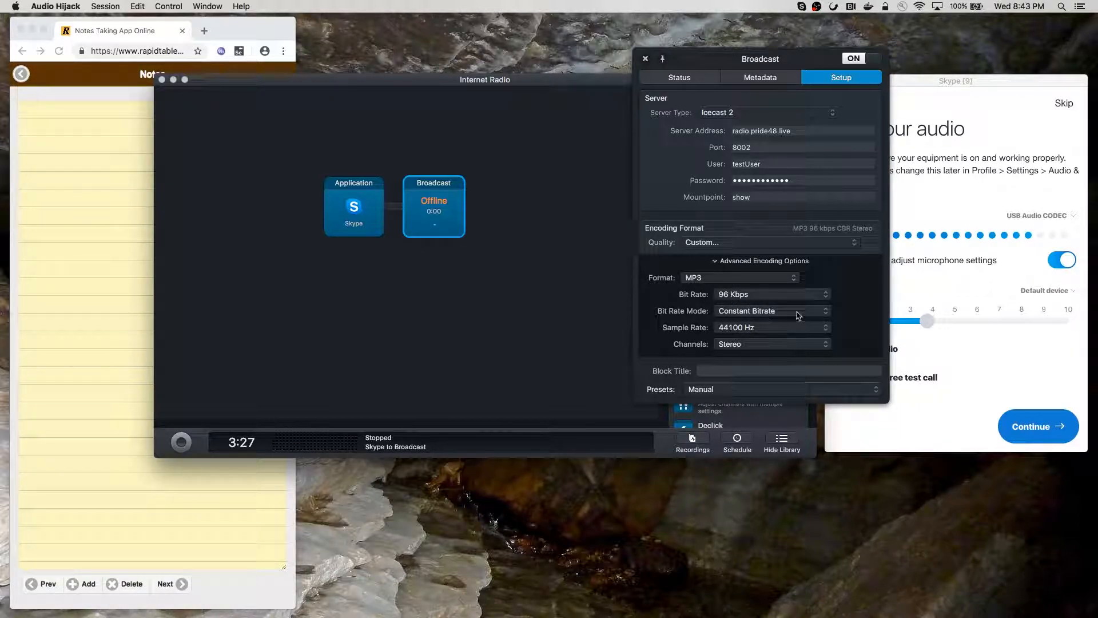
left_click(741, 343)
left_click(740, 337)
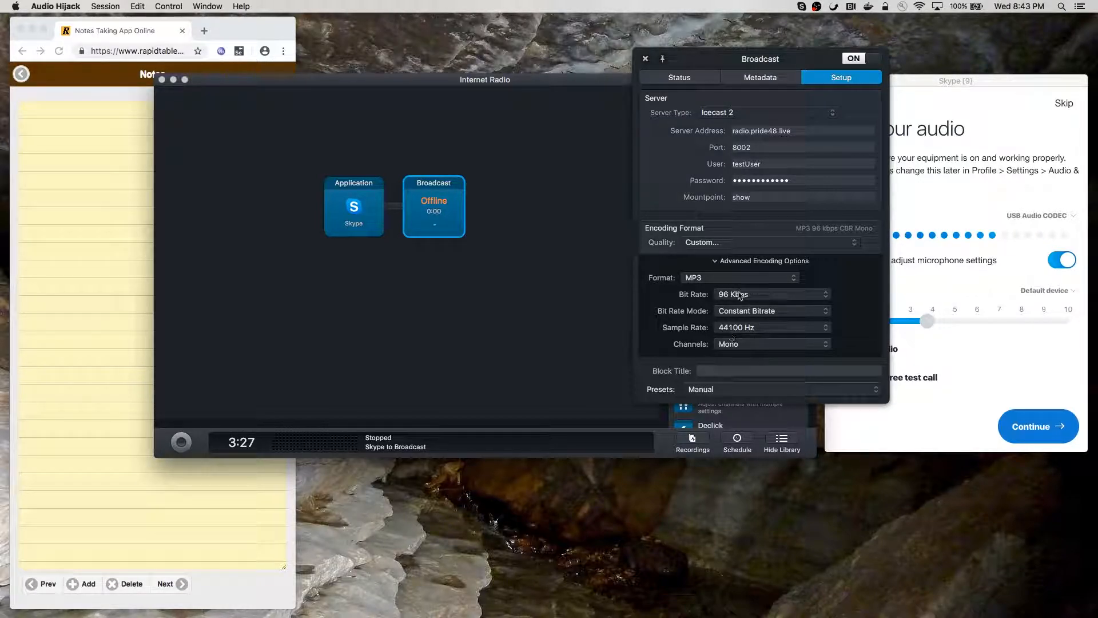
left_click(645, 58)
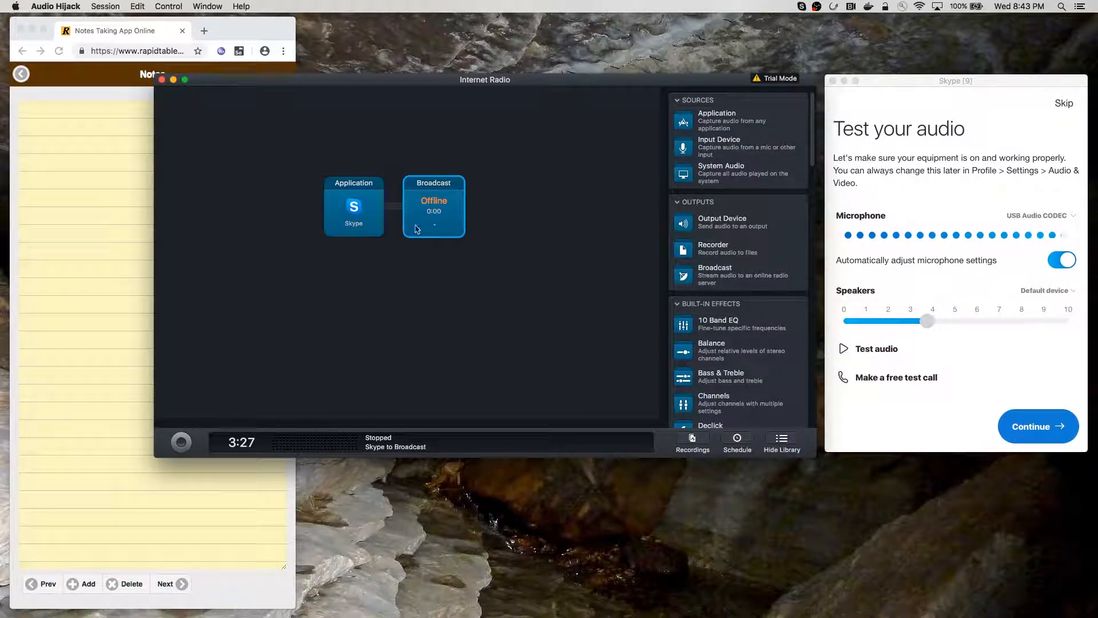
Put the Skype broadcast session on air and play Skype's test audio
left_click(182, 444)
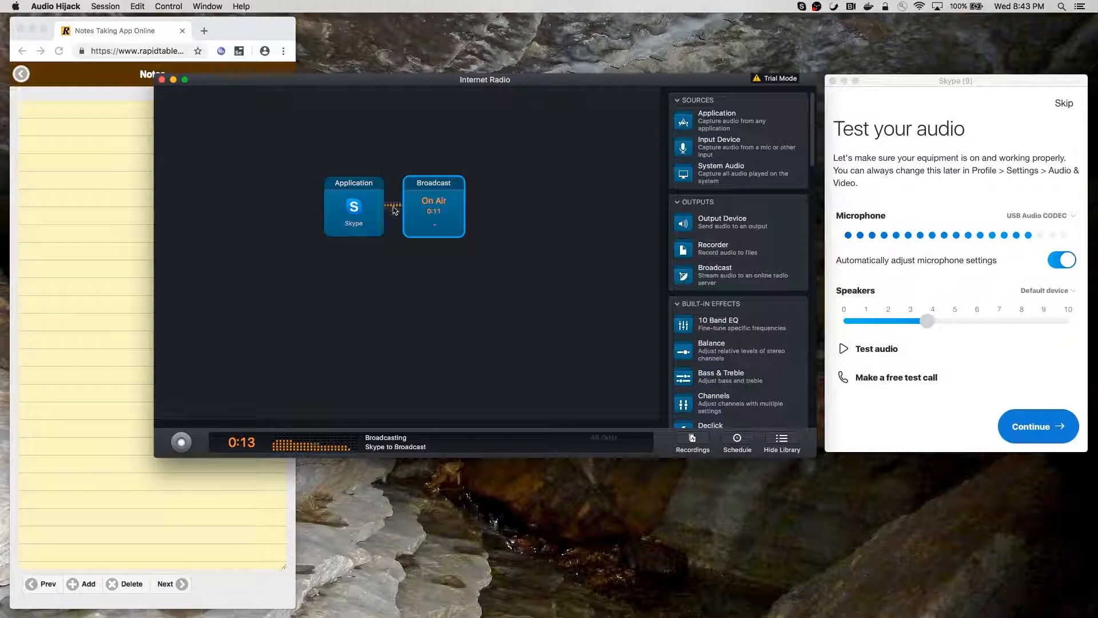
left_click(844, 350)
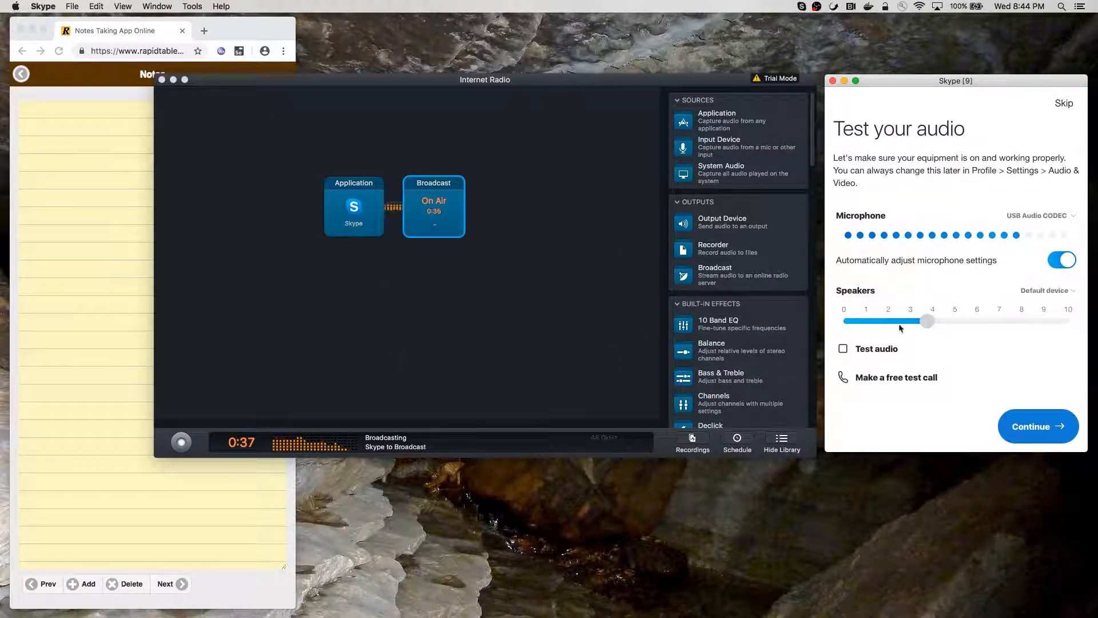
left_click(845, 349)
Stop the live Skype broadcast, leaving the session stopped at 0:41
left_click(183, 442)
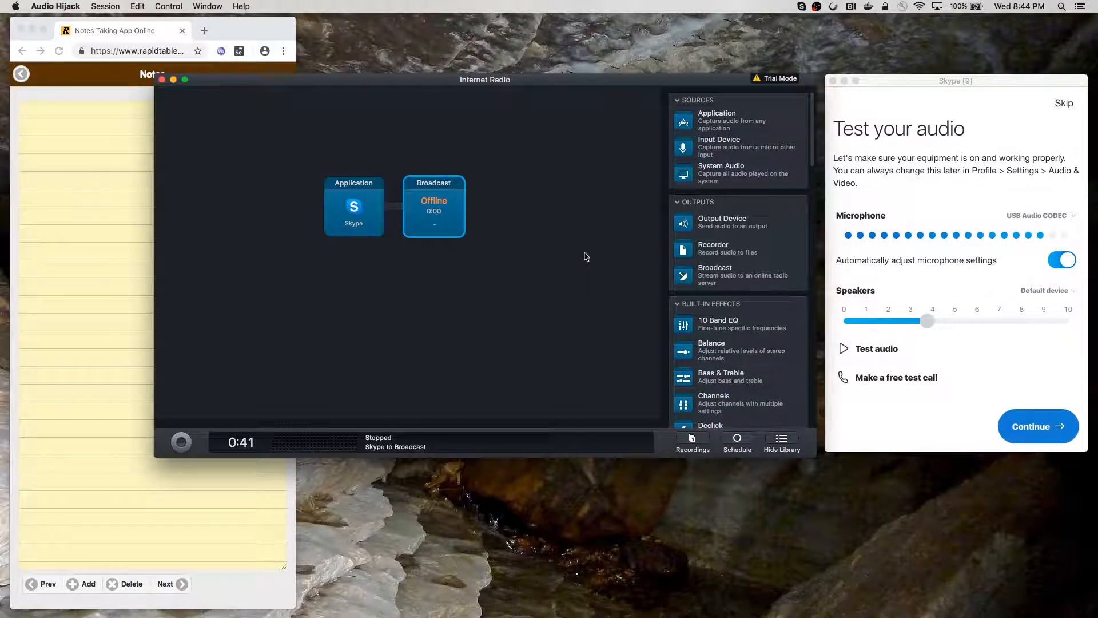
Place a 256 kbps Stereo MP3 Recorder between the Skype source and the Broadcast block
left_click_drag(714, 250, 427, 215)
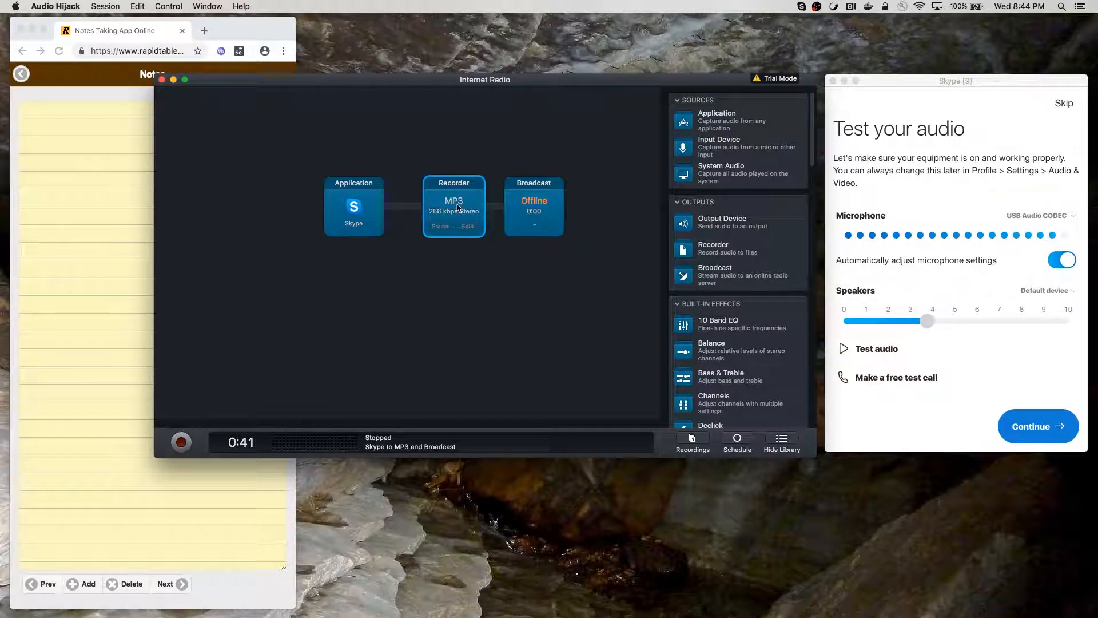
mouse_move(449, 213)
left_mouse_down()
mouse_move(522, 212)
mouse_move(467, 210)
left_mouse_up()
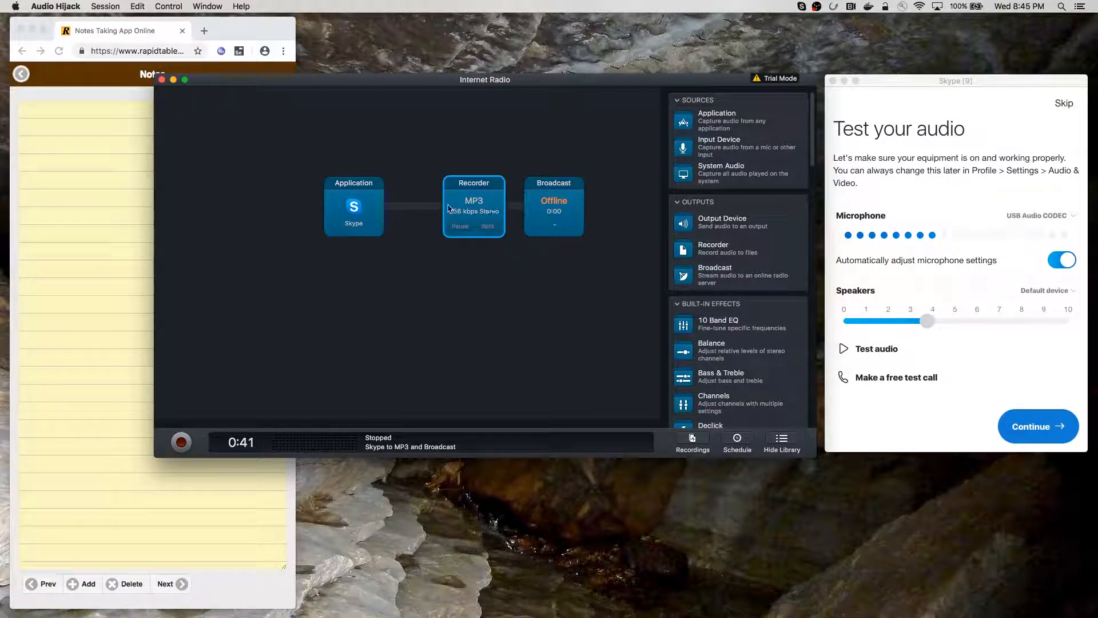
left_click_drag(470, 188, 451, 189)
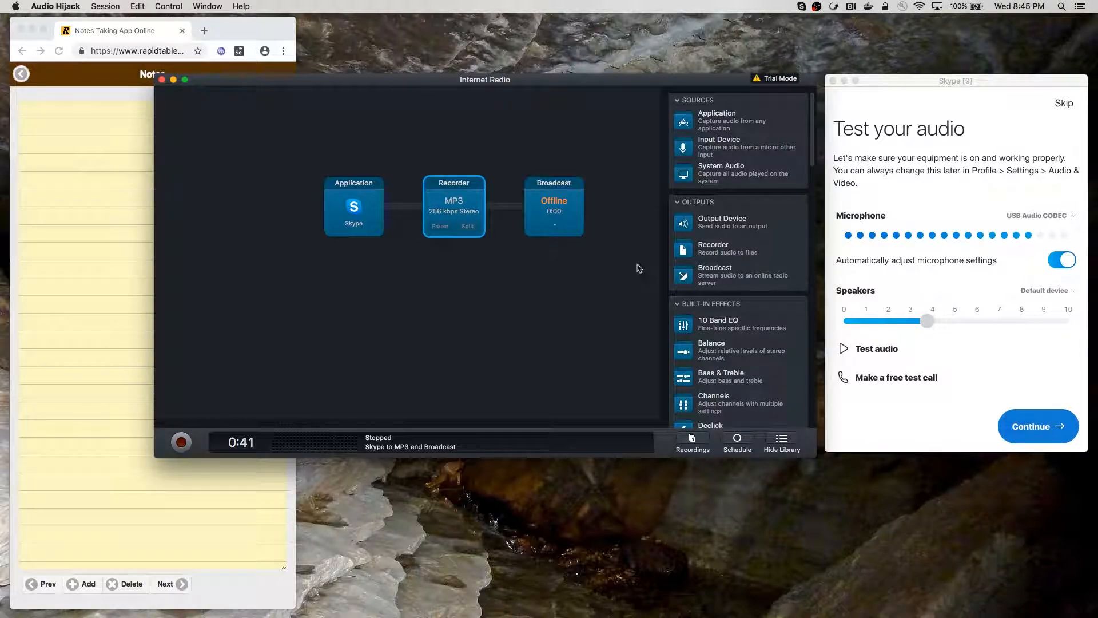
scroll(714, 330, "down", 7)
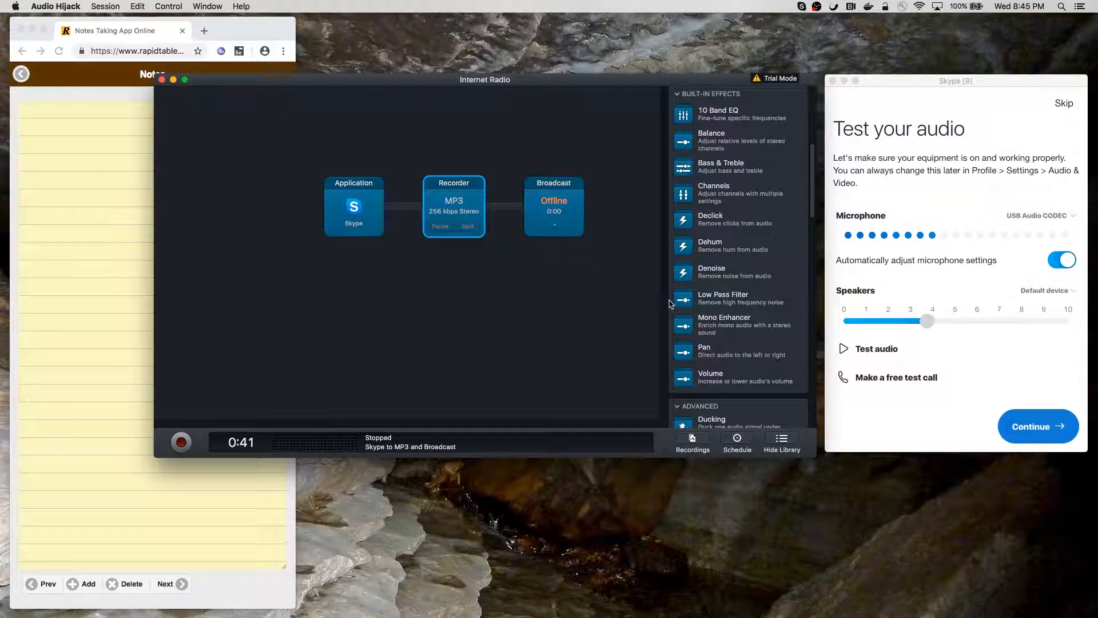
Open the MP3 Recorder's settings and expand its Advanced Recording Options
left_click(454, 206)
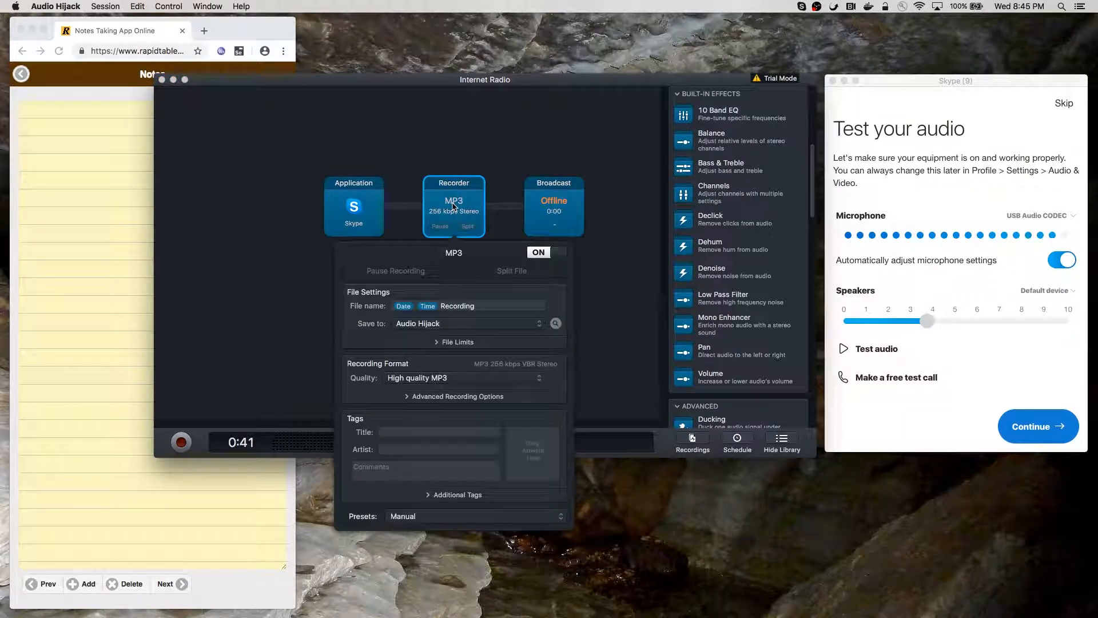
left_click(456, 343)
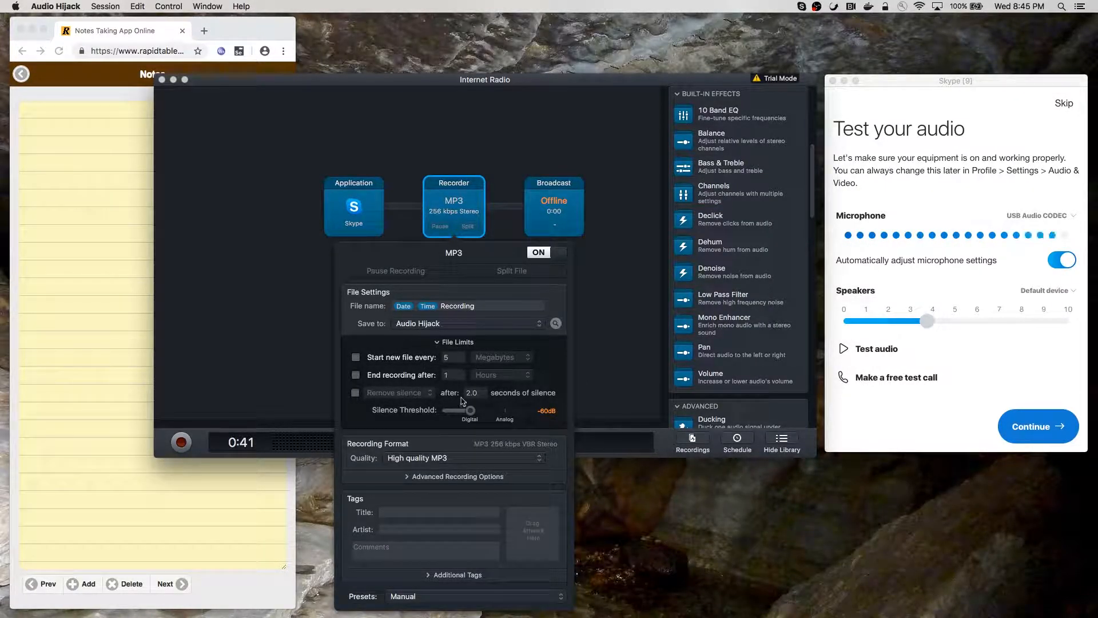
left_click(442, 344)
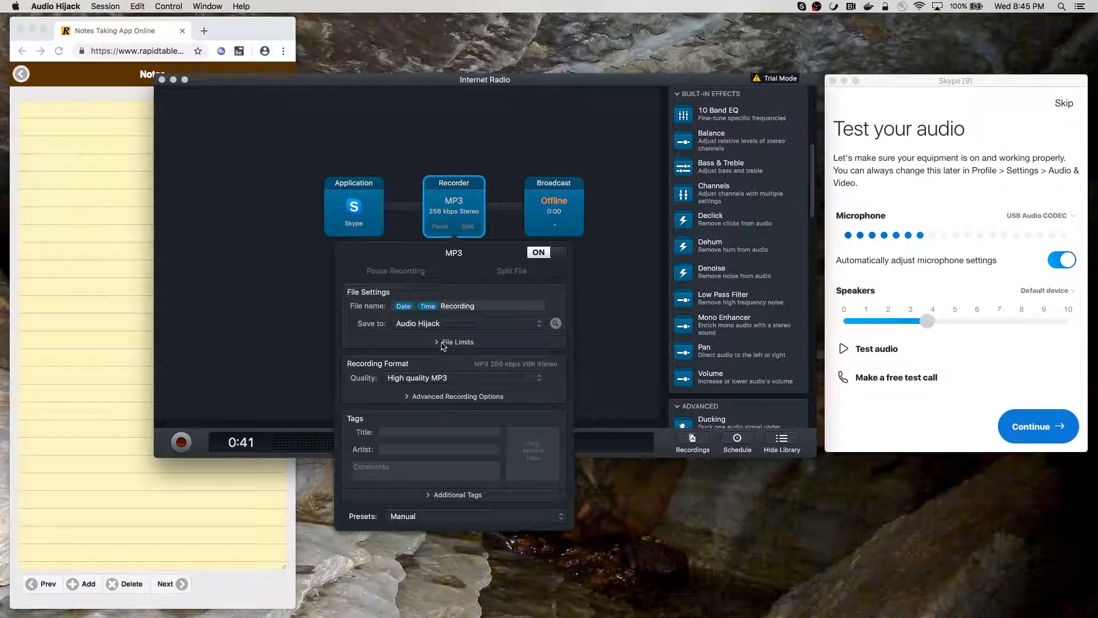
left_click(432, 379)
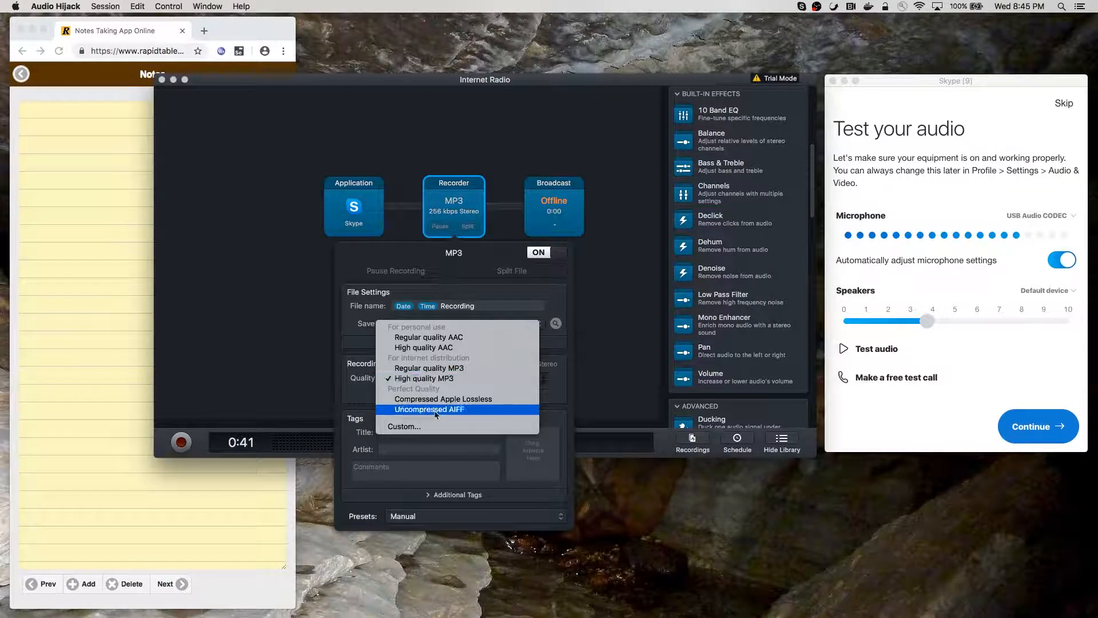
left_click(443, 426)
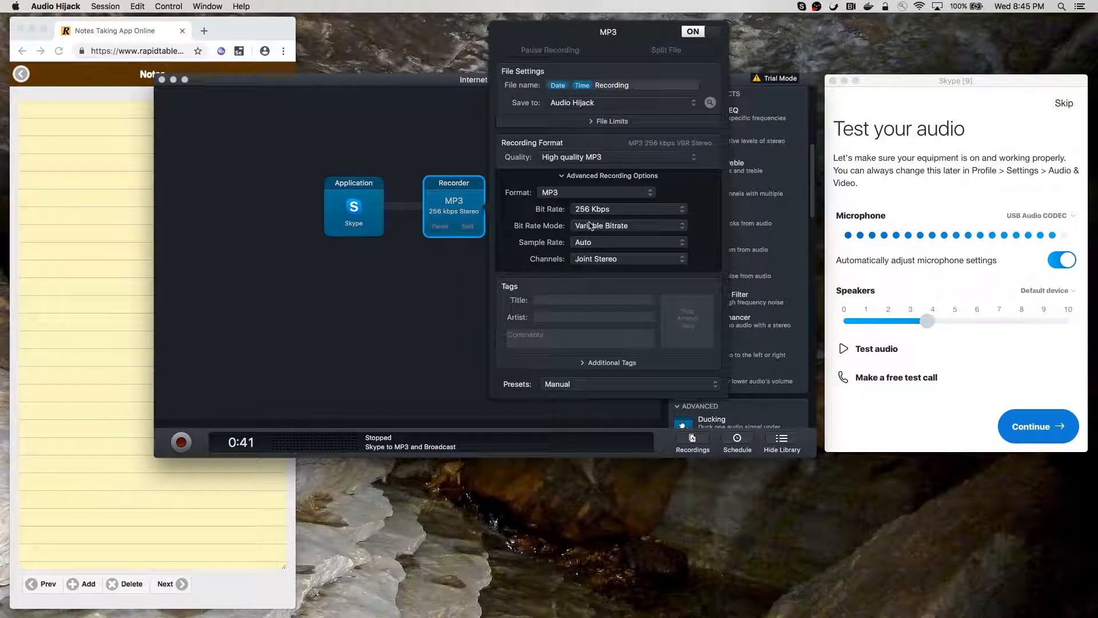
Keep MP3 as the format, with Joint Stereo as the channel mode
left_click(603, 194)
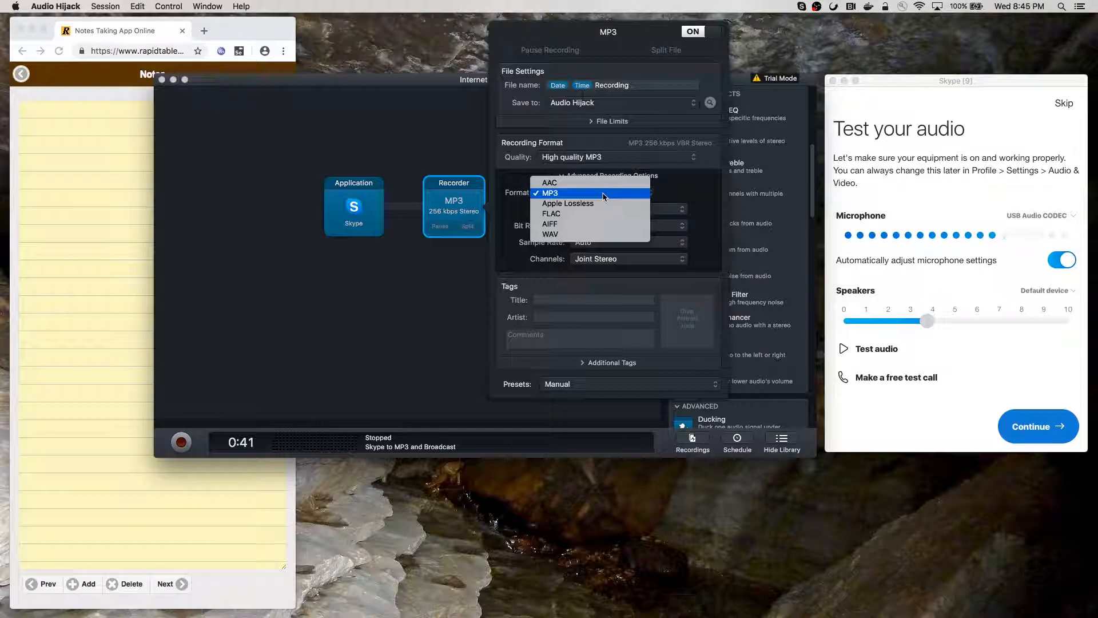
left_click(586, 194)
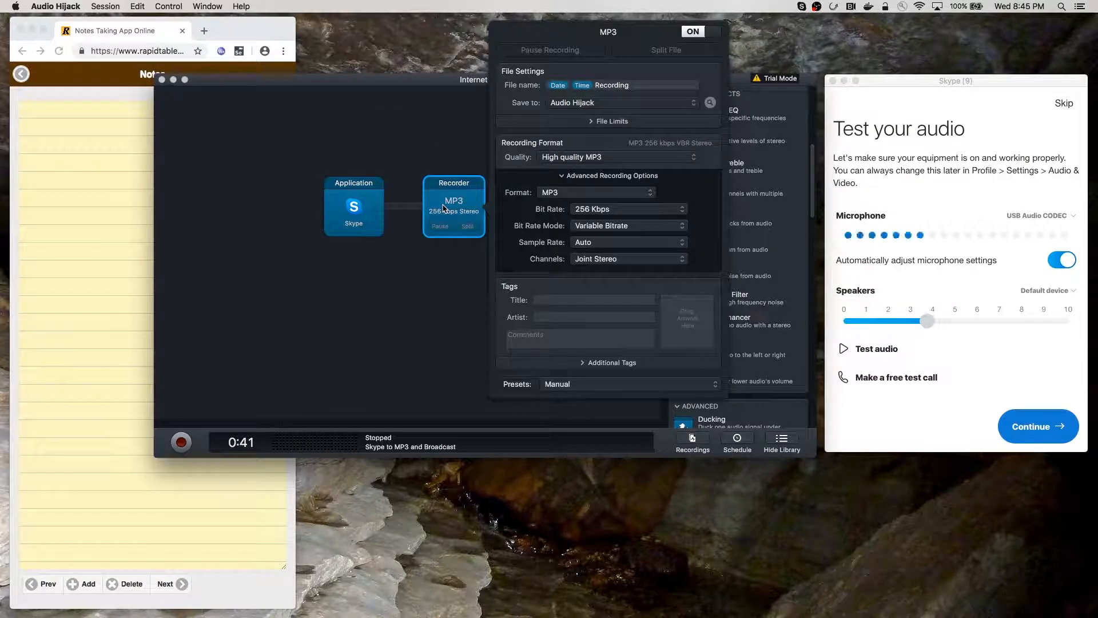
left_click(595, 261)
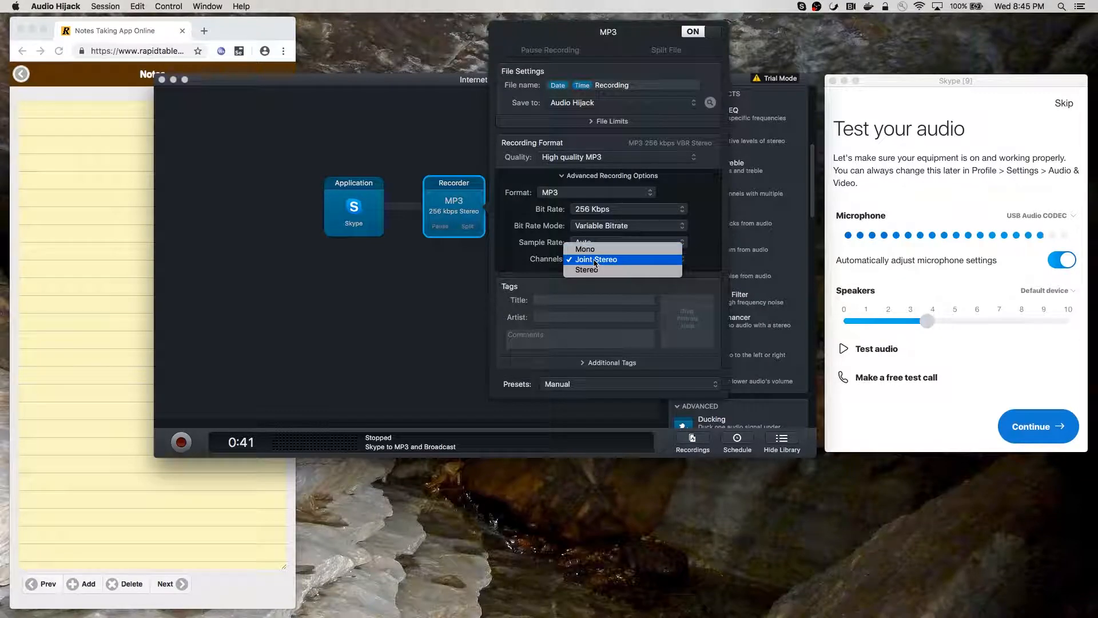
left_click(596, 261)
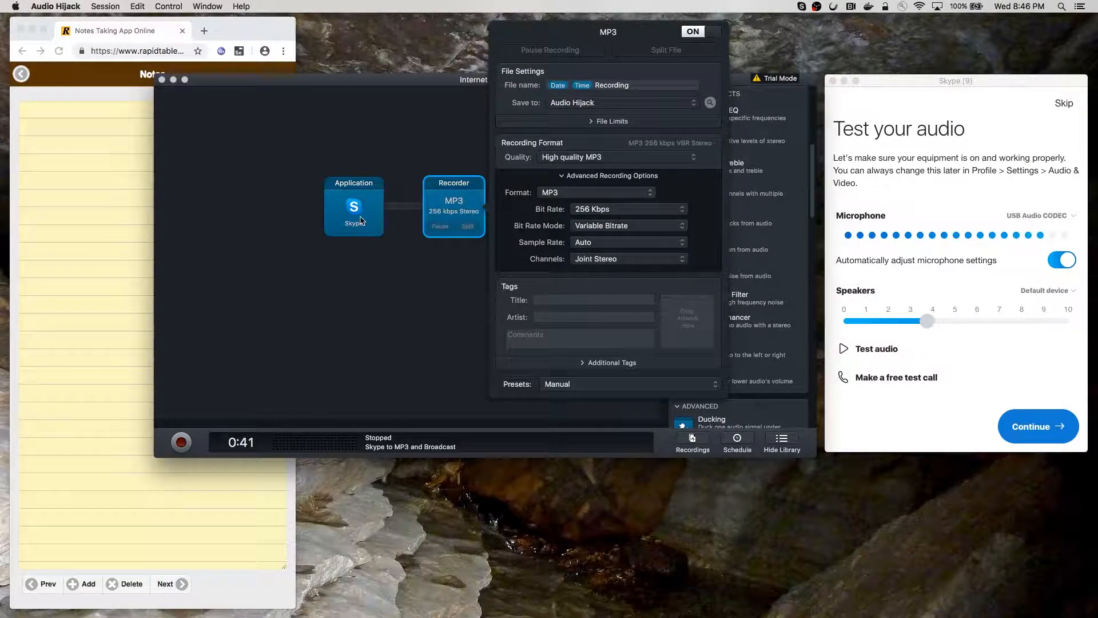
left_click(608, 262)
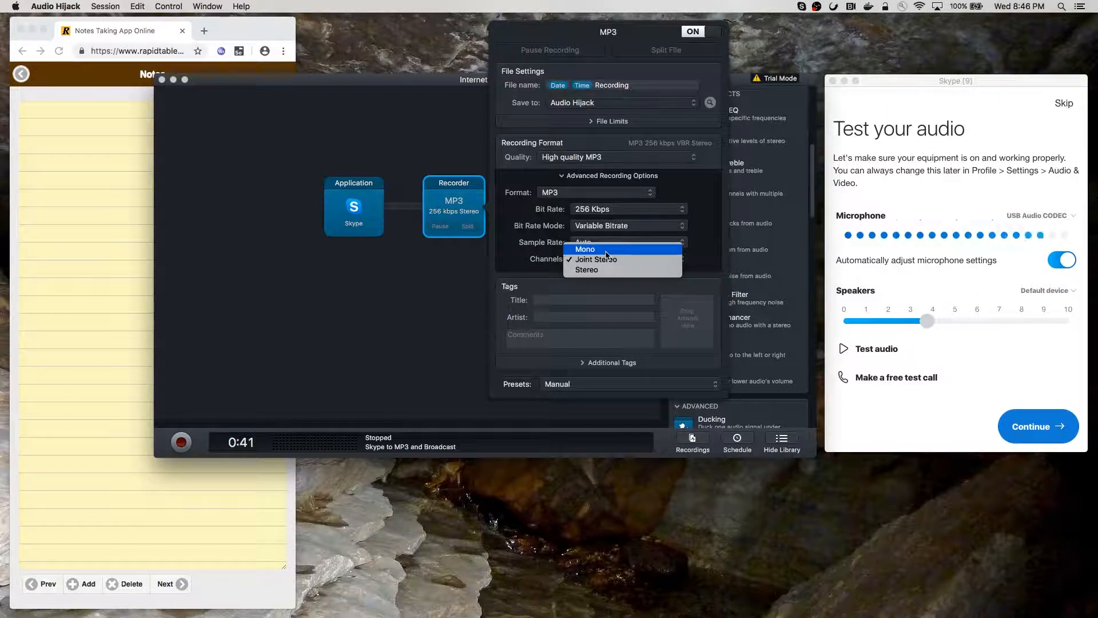
left_click(551, 243)
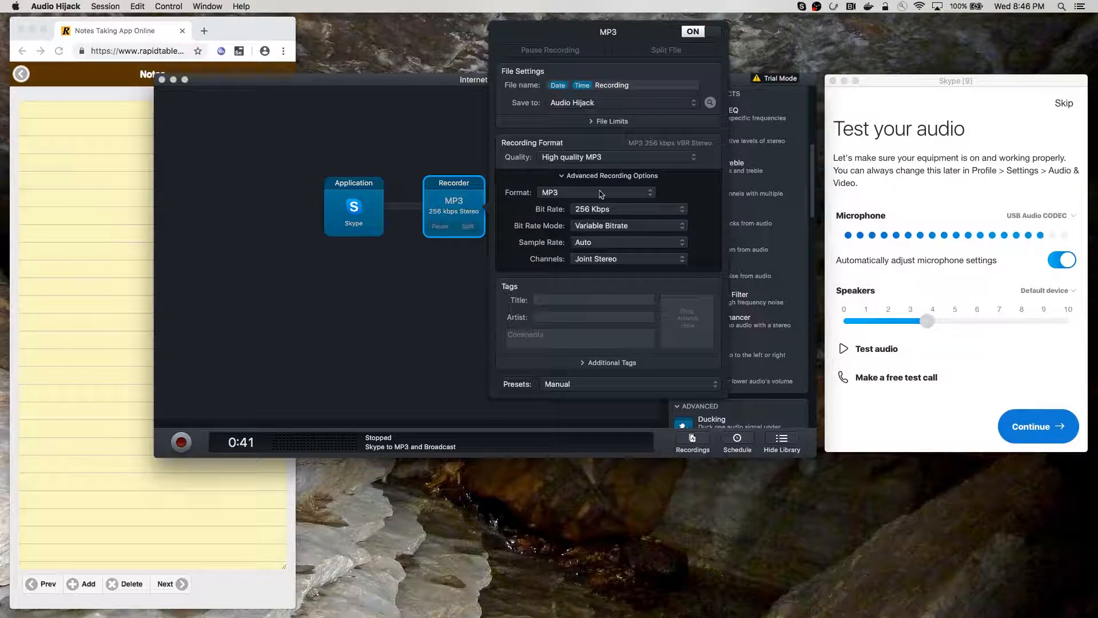
Close the MP3 Recorder settings and scroll the library up to Sources and Outputs
left_click(436, 142)
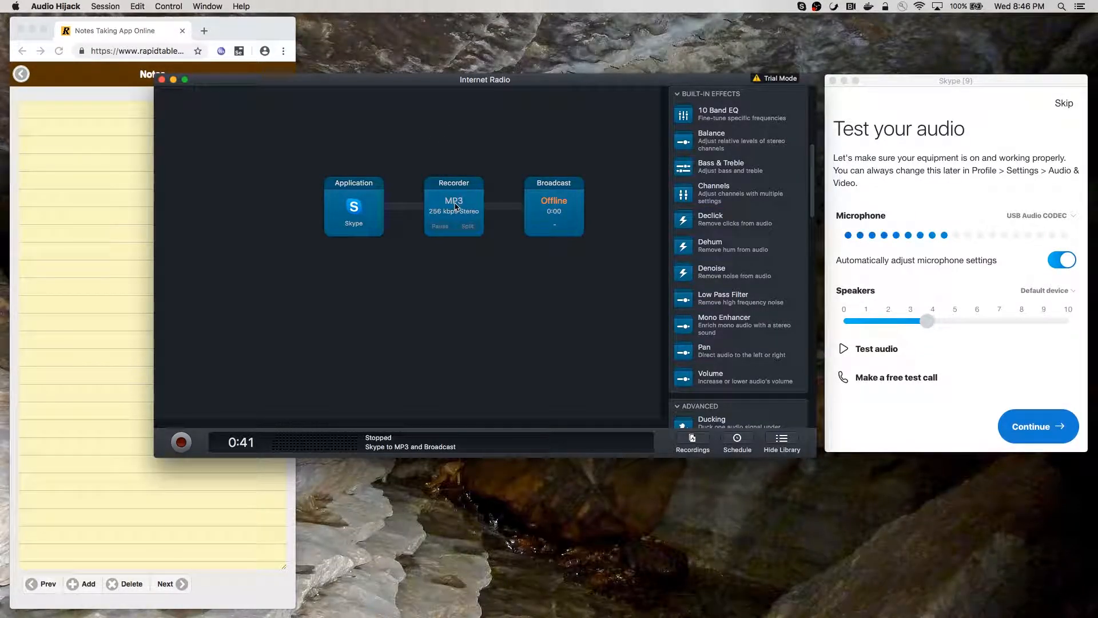
scroll(701, 269, "up", 10)
scroll(704, 257, "up", 1)
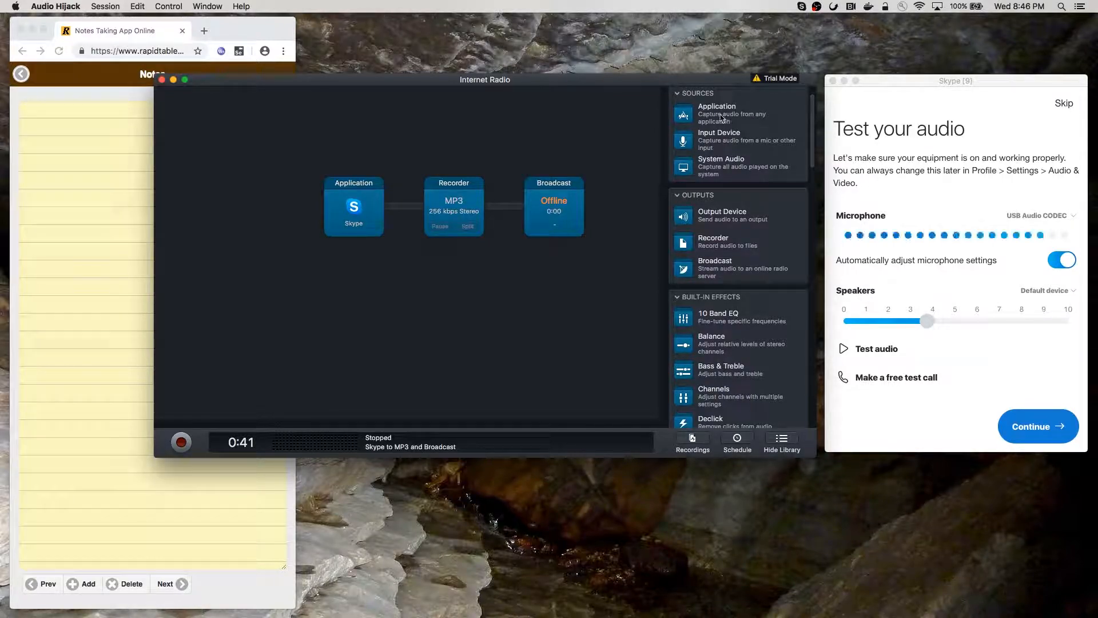
Add an Application source capturing Google Chrome alongside the Skype source
left_click_drag(723, 115, 362, 134)
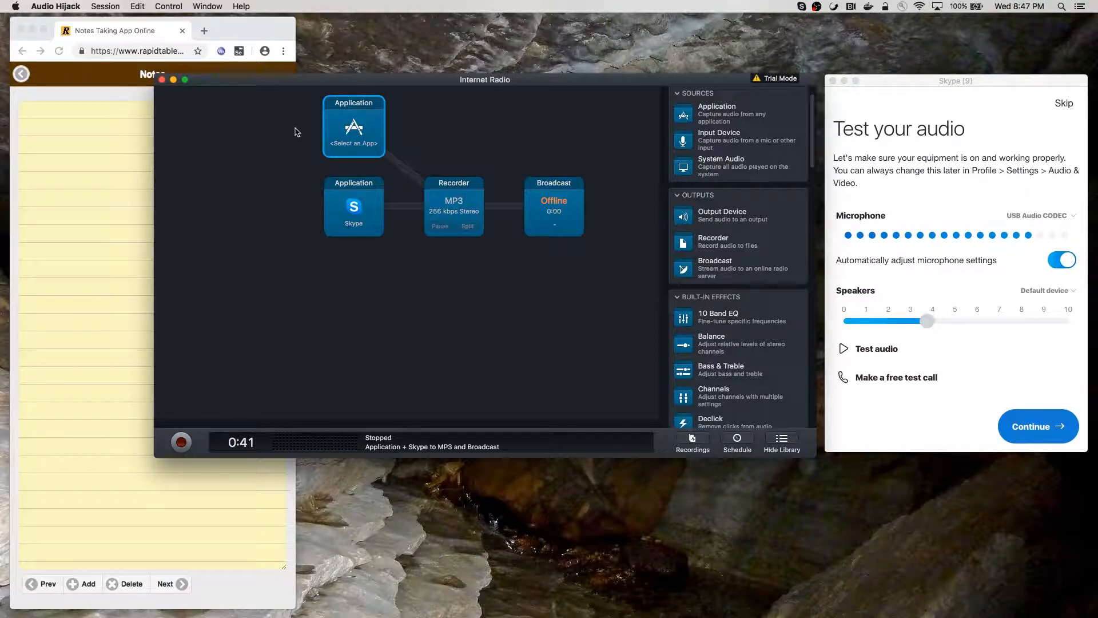
left_click(364, 135)
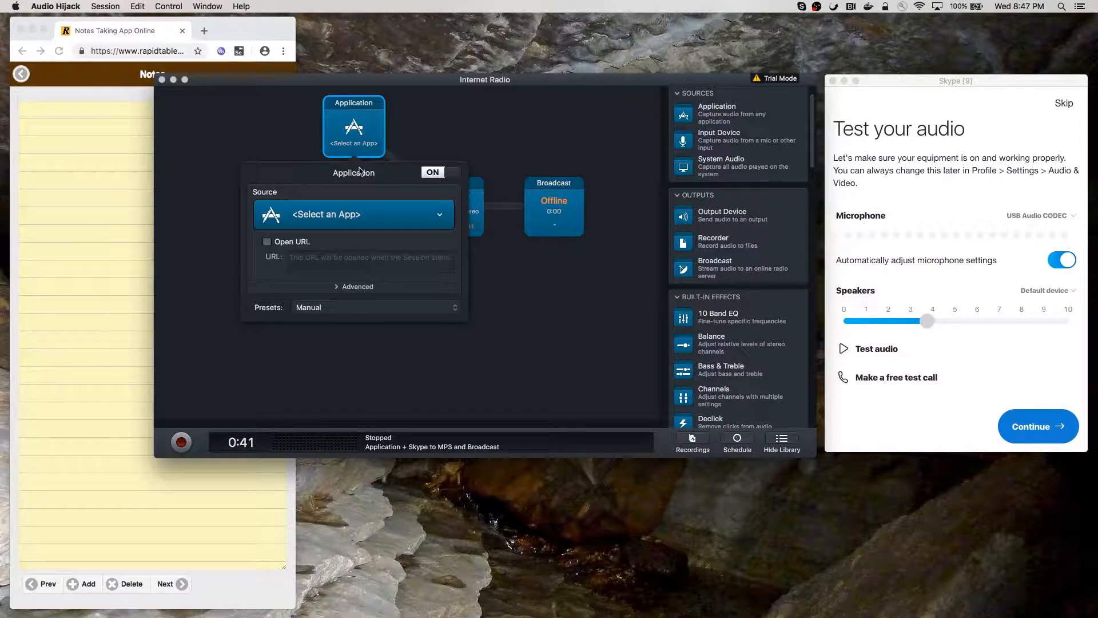
left_click(360, 215)
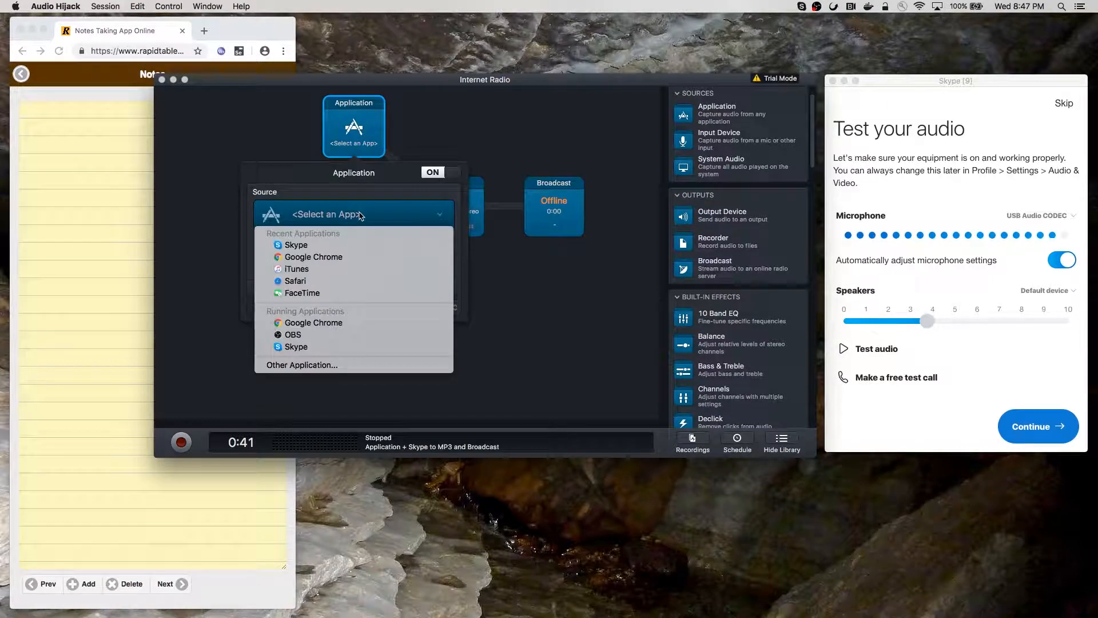
left_click(316, 258)
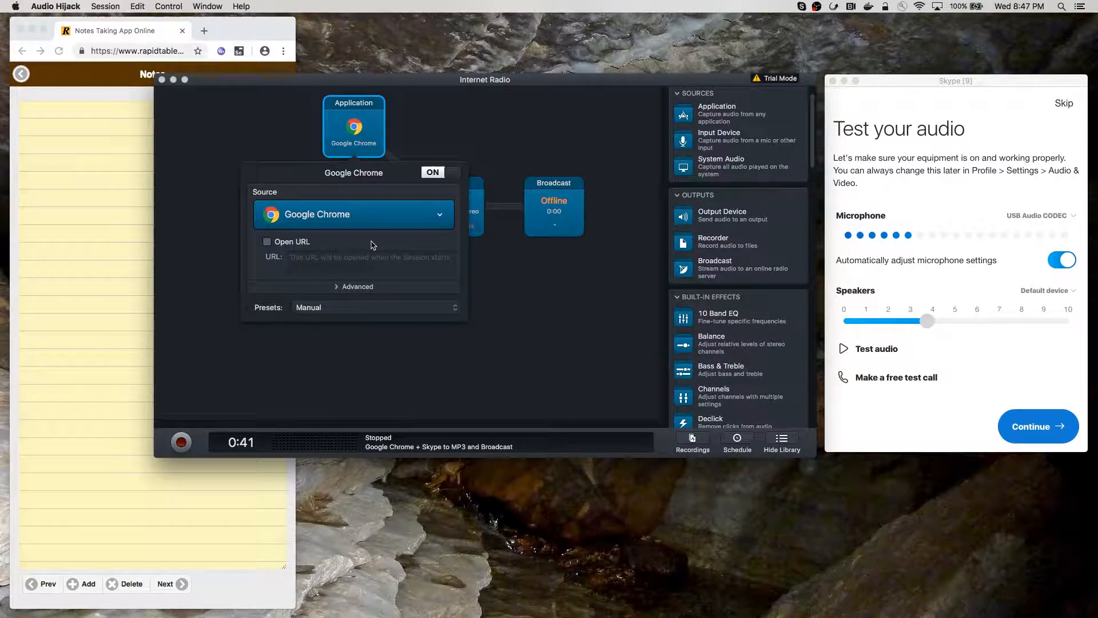
left_click(337, 288)
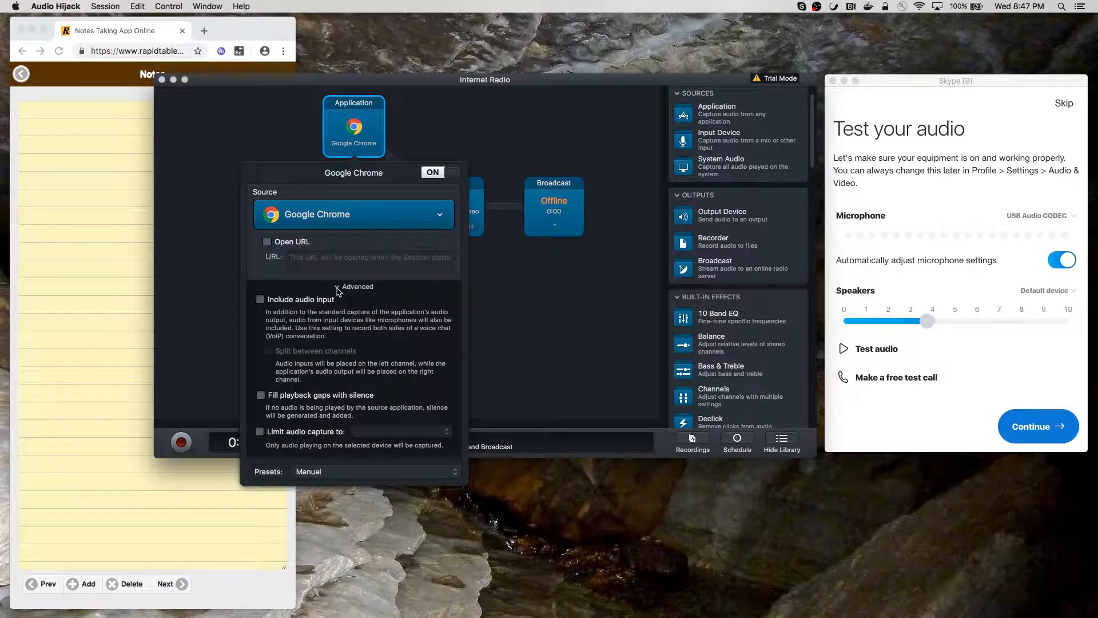
left_click(338, 288)
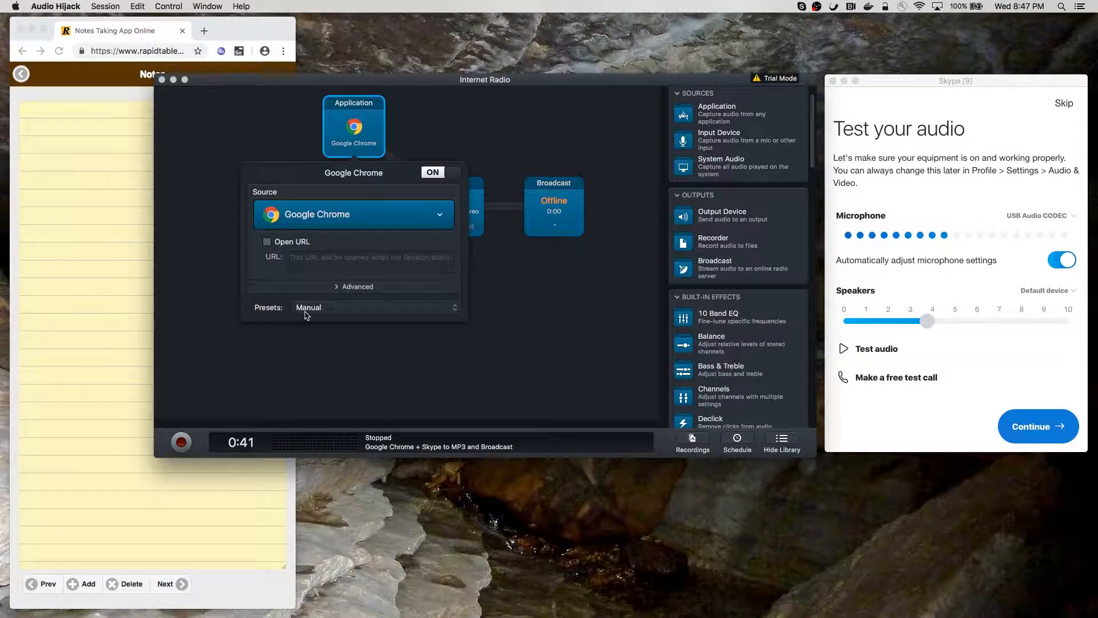
left_click(339, 289)
left_click(340, 289)
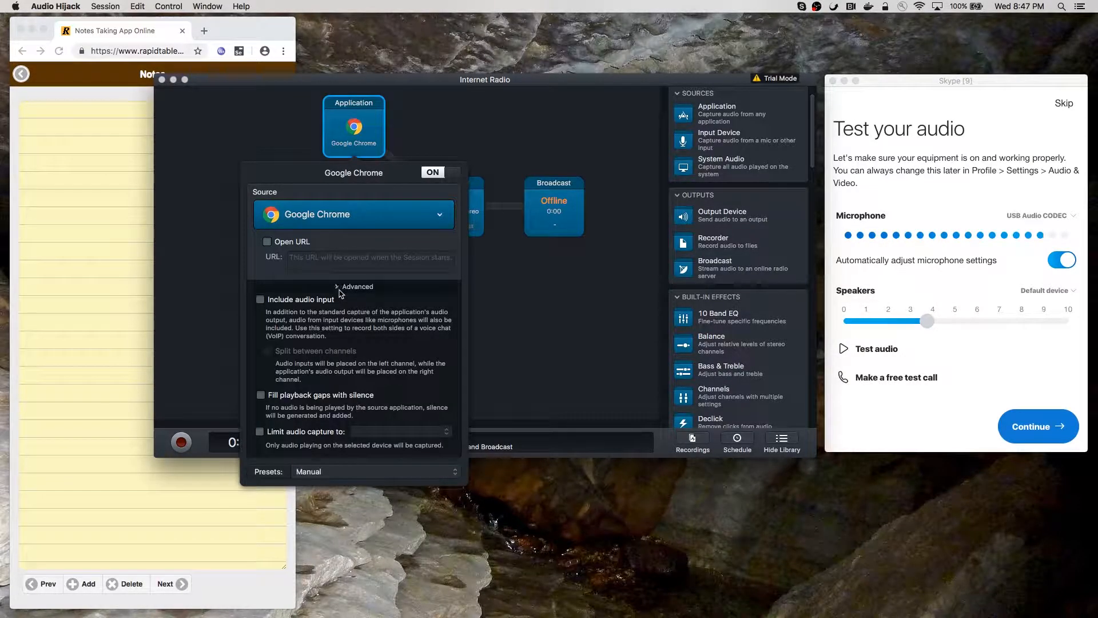
left_click(372, 141)
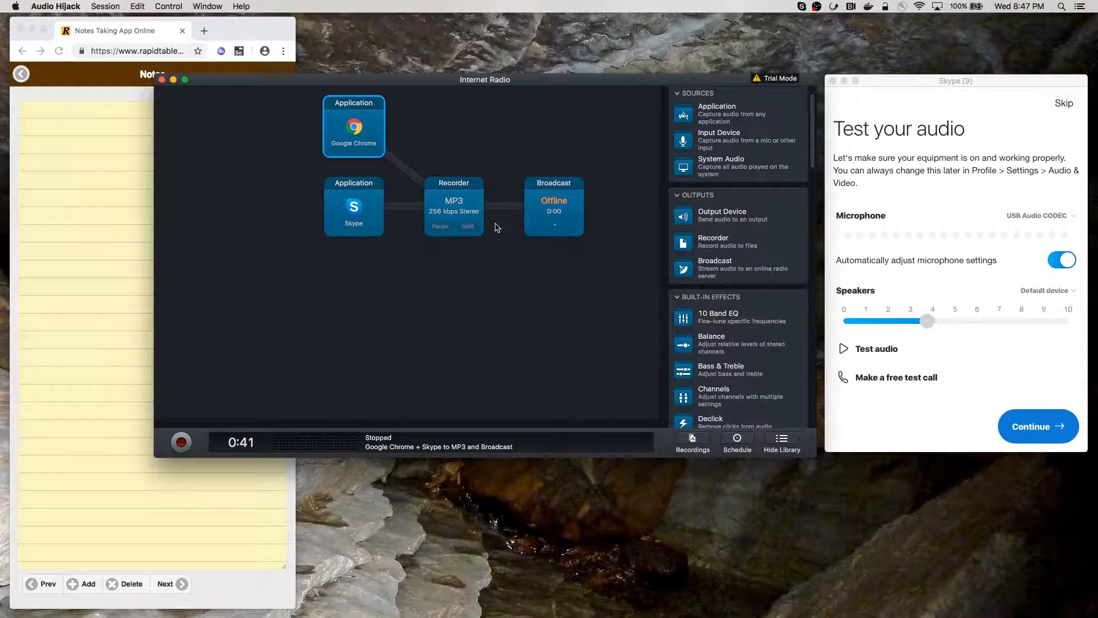
Insert an Output Device block set to Built-in Output: Headphones before the MP3 Recorder
left_click_drag(707, 218, 455, 204)
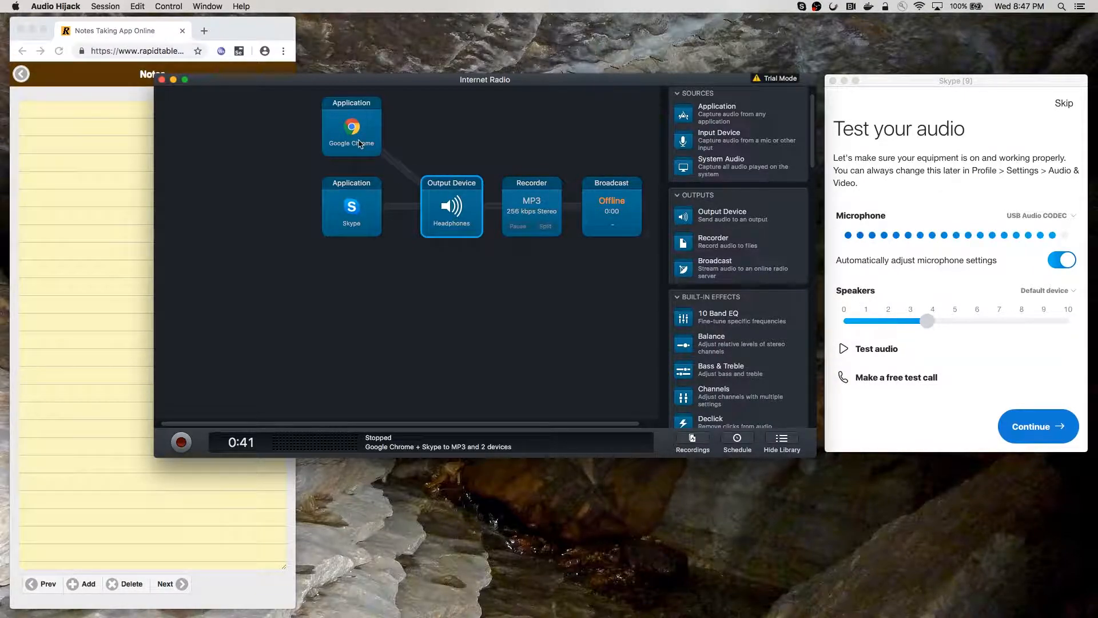
left_click(454, 208)
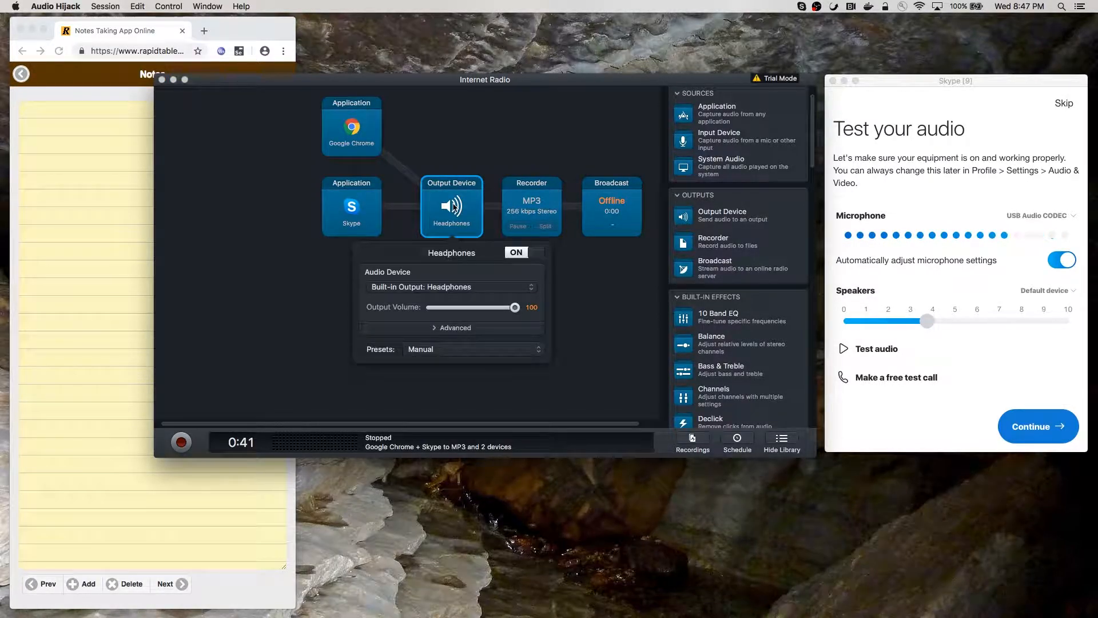
left_click(454, 288)
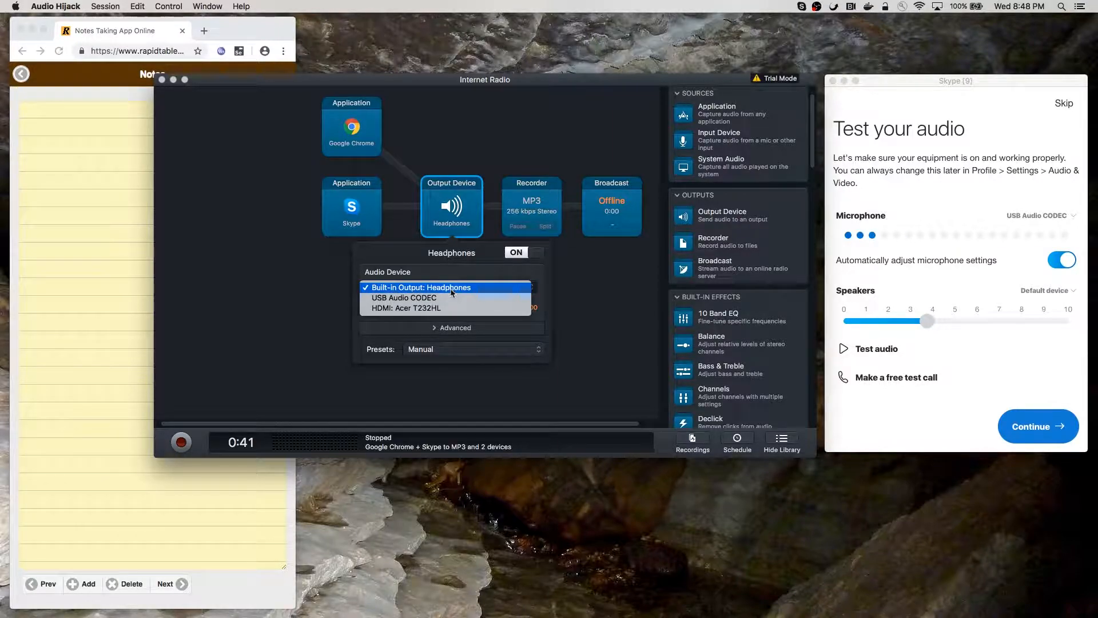
left_click(446, 258)
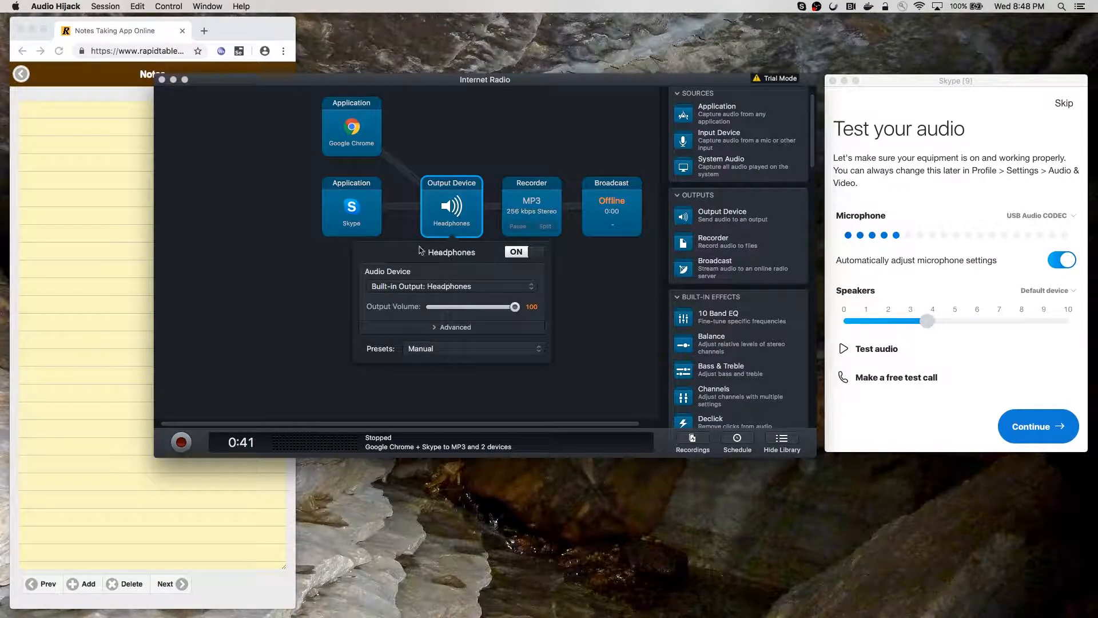
left_click(337, 261)
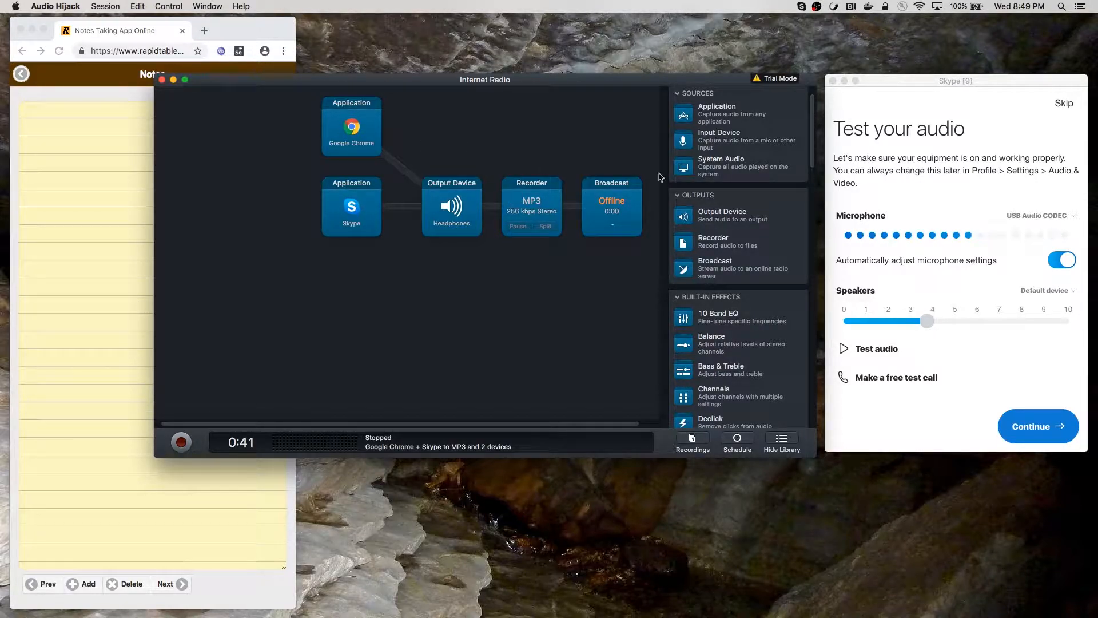
left_click_drag(722, 172, 360, 289)
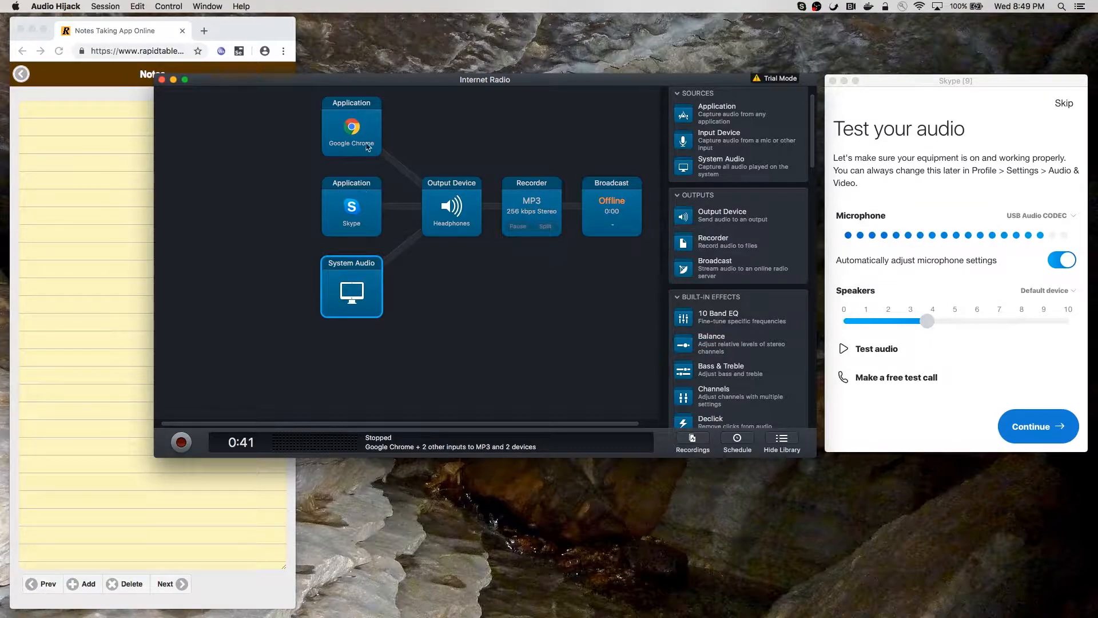
right_click(361, 294)
left_click(375, 318)
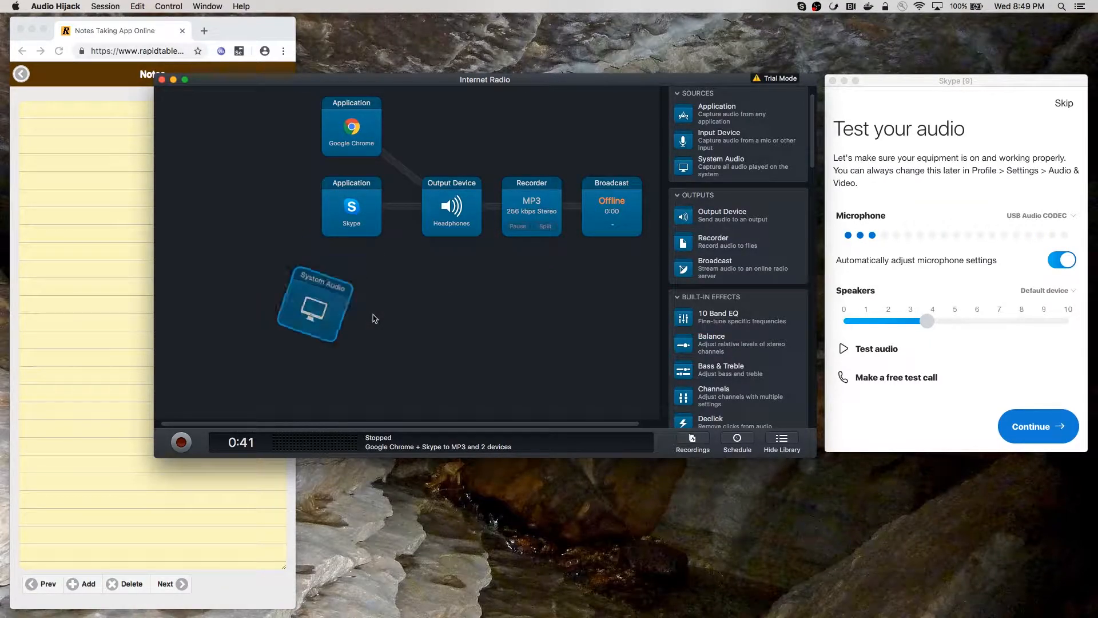